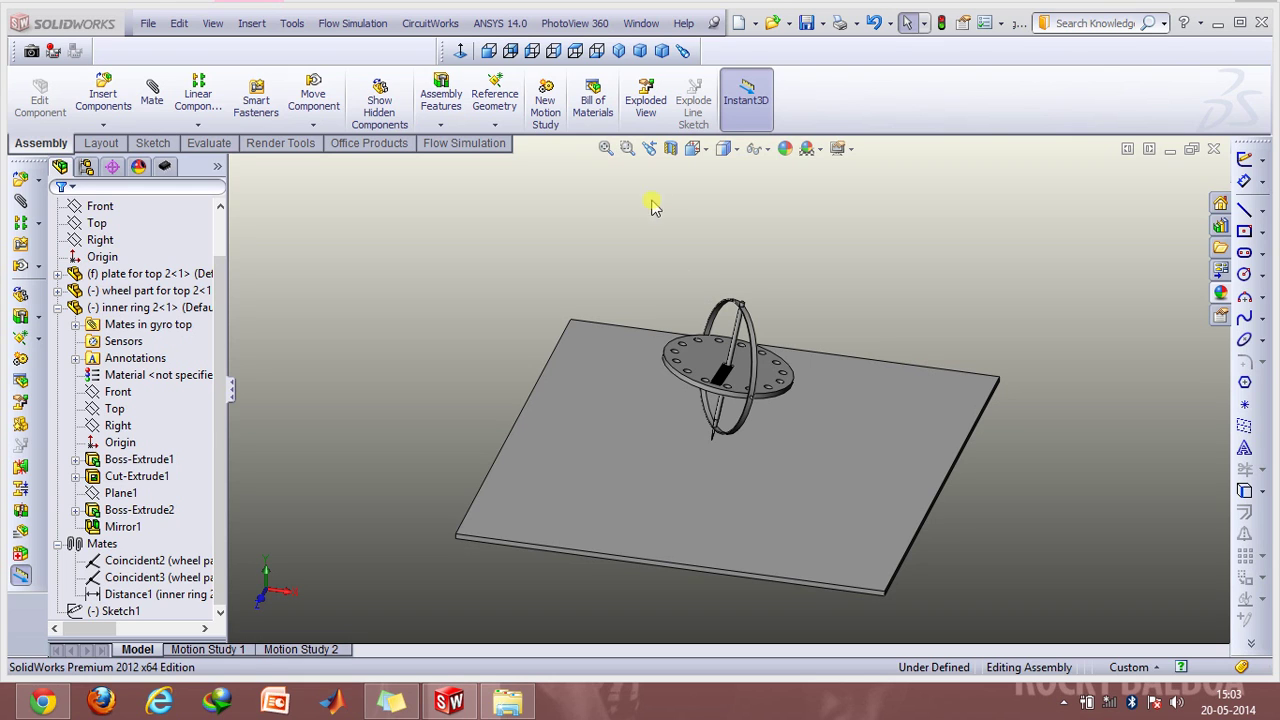
# Zoom in on the gyro top and flat plate with Zoom to Area, then resume selecting.
pyautogui.click(627, 148)
pyautogui.moveTo(505, 233); pyautogui.dragTo(1020, 580)
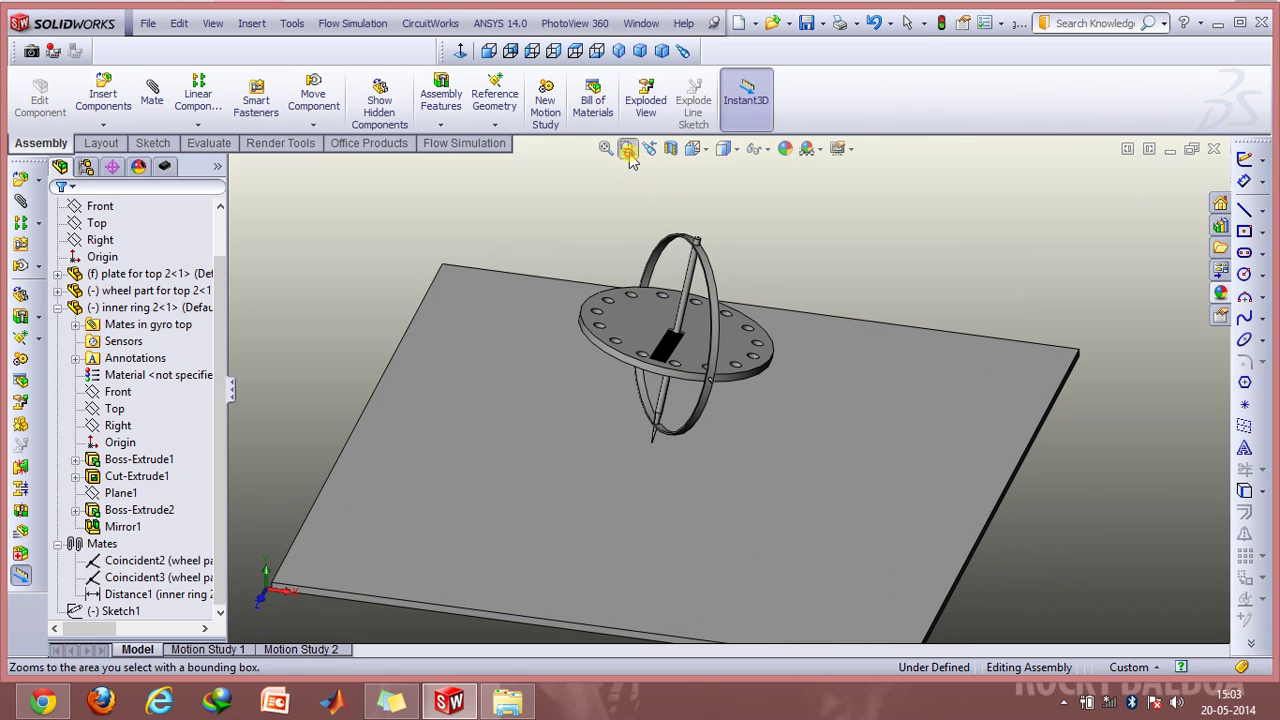
pyautogui.click(628, 150)
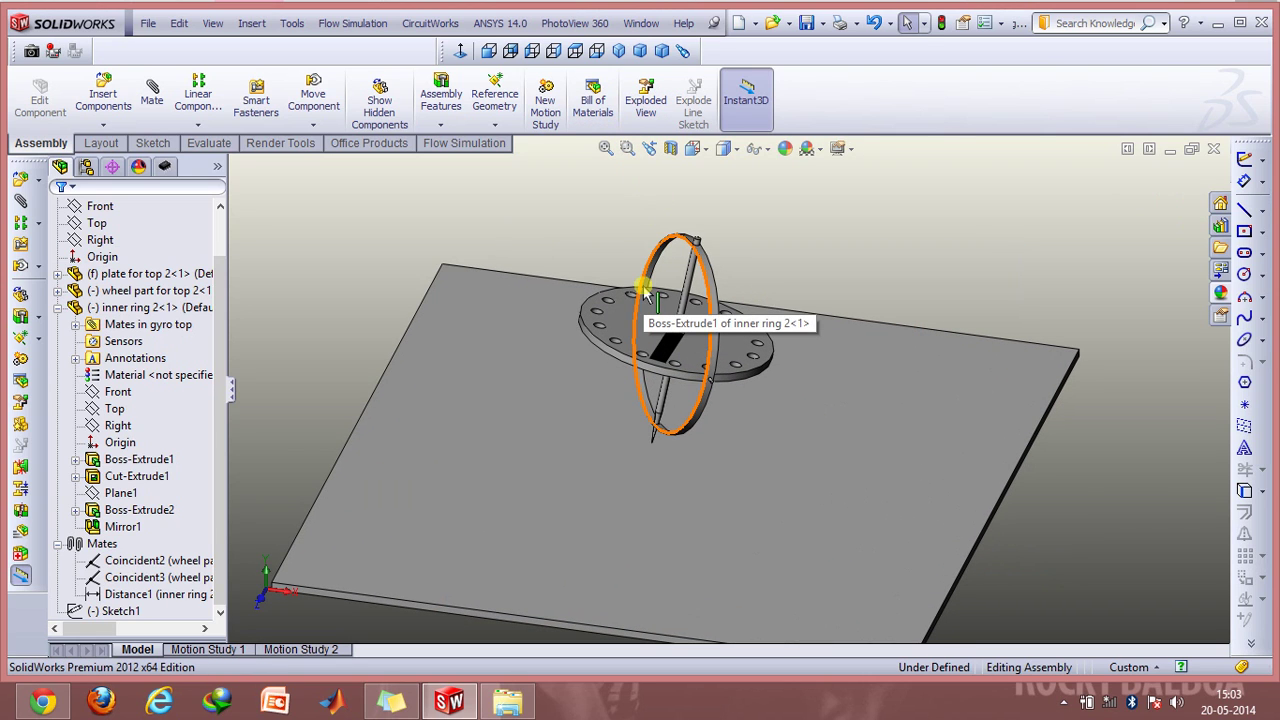
# Select the wheel and inner ring, inspect the Coincident2 mate, and rotate the wheel about its pin.
pyautogui.click(639, 323)
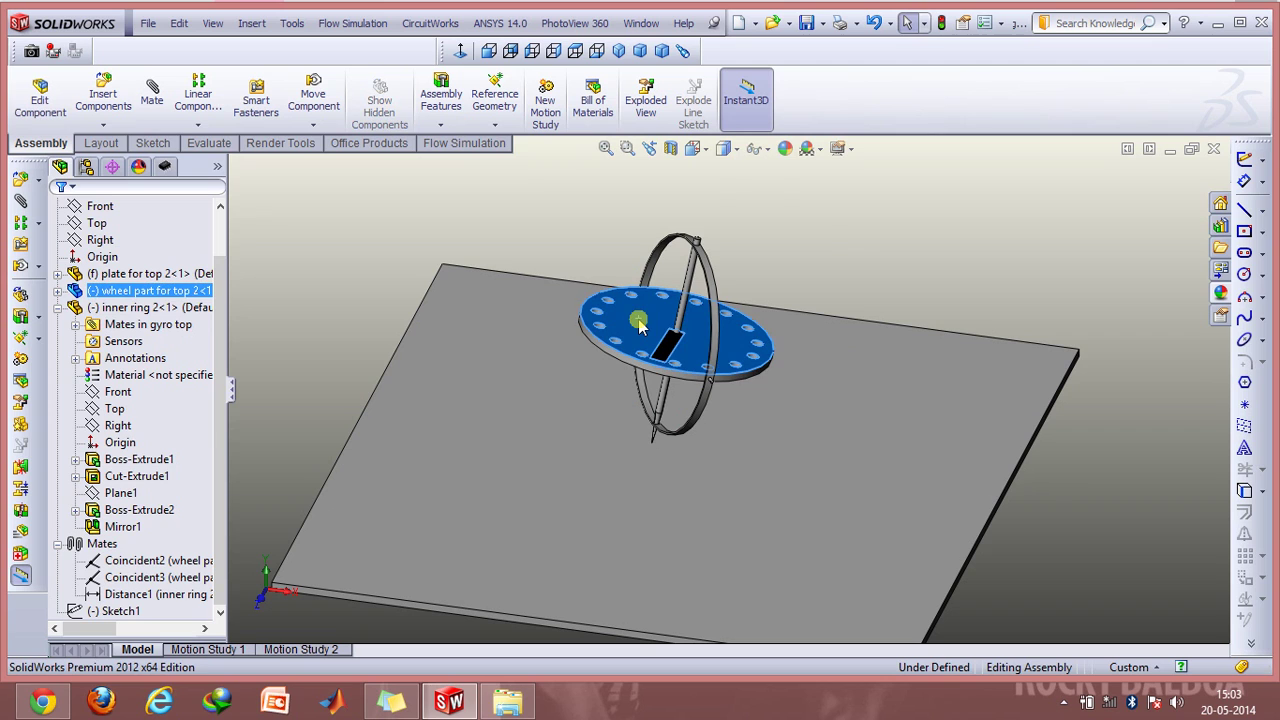
pyautogui.click(711, 318)
pyautogui.click(858, 308)
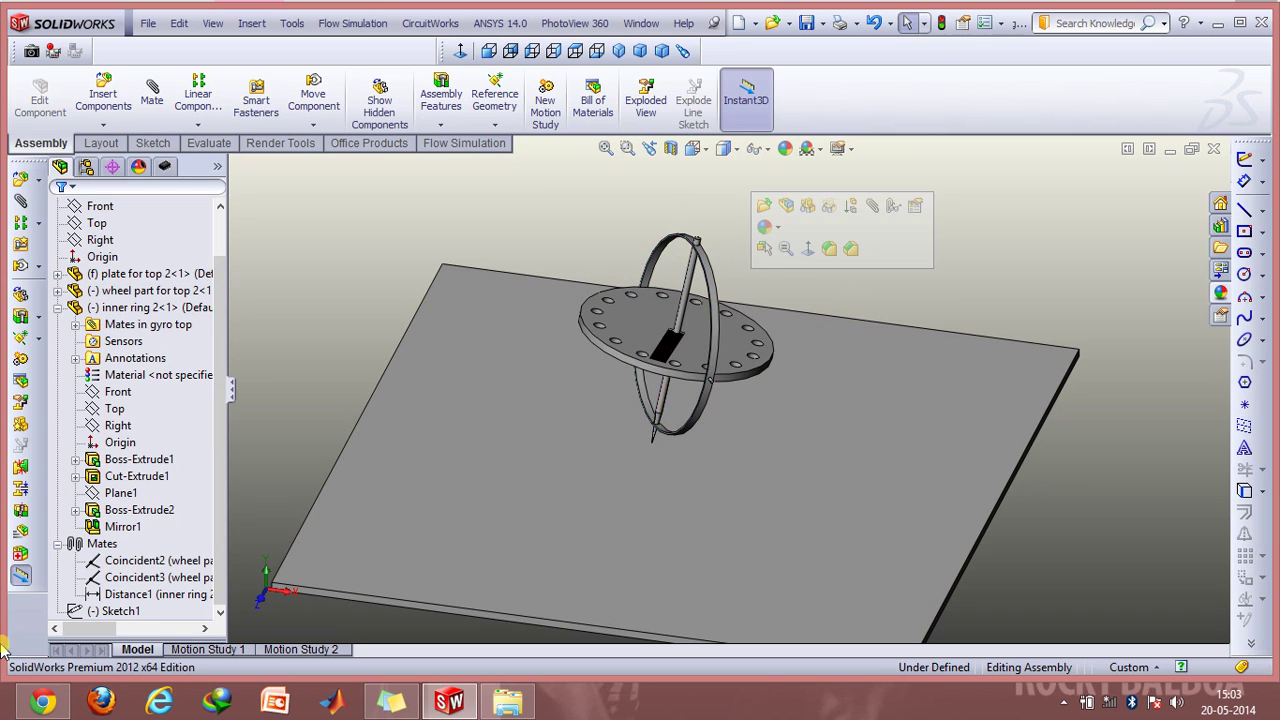
pyautogui.click(125, 562)
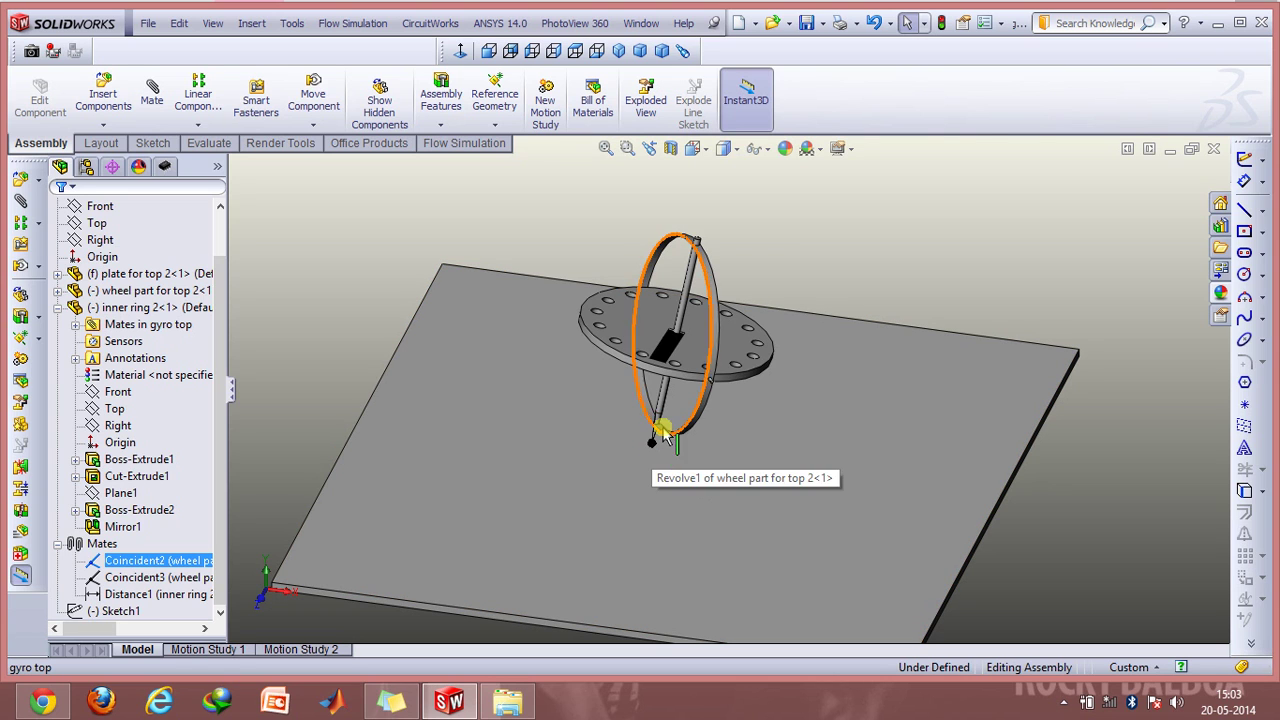
pyautogui.moveTo(657, 428)
pyautogui.mouseDown()
pyautogui.moveTo(673, 406)
pyautogui.moveTo(677, 417)
pyautogui.moveTo(656, 418)
pyautogui.mouseUp()
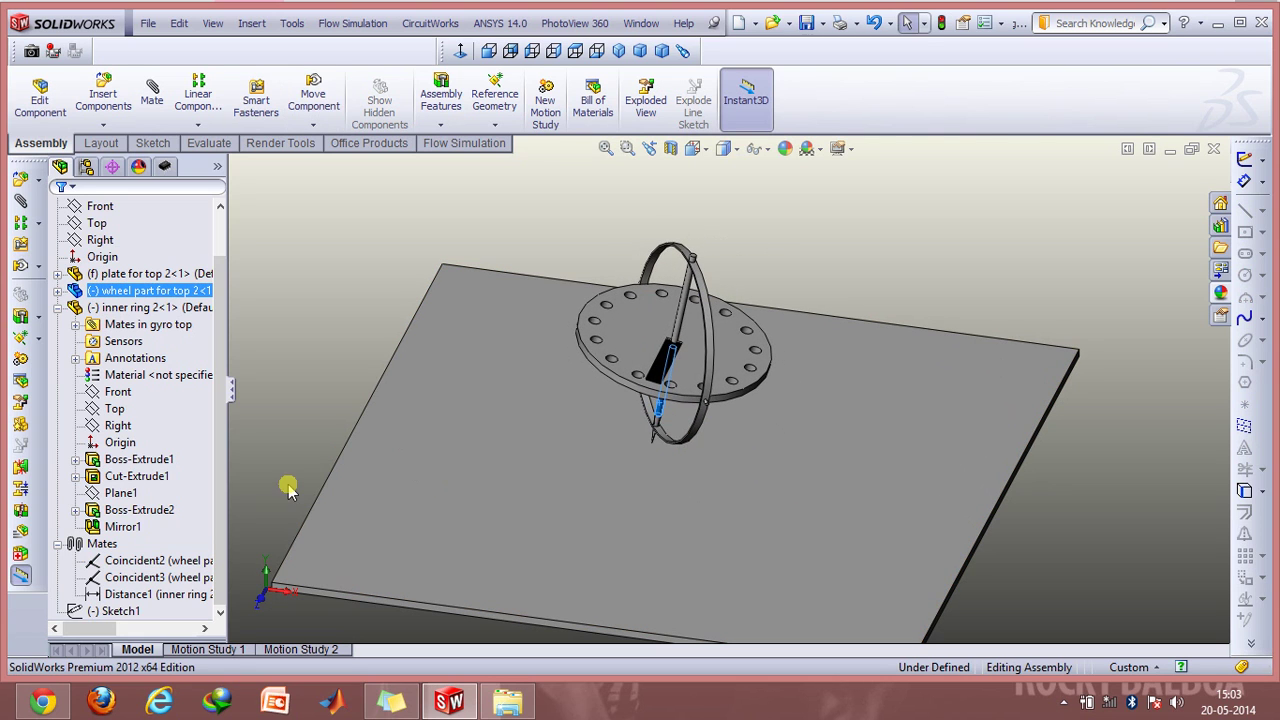
# Inspect the Coincident3 mate, then orbit and zoom in on the top of the axle.
pyautogui.click(176, 577)
pyautogui.rightClick(176, 577)
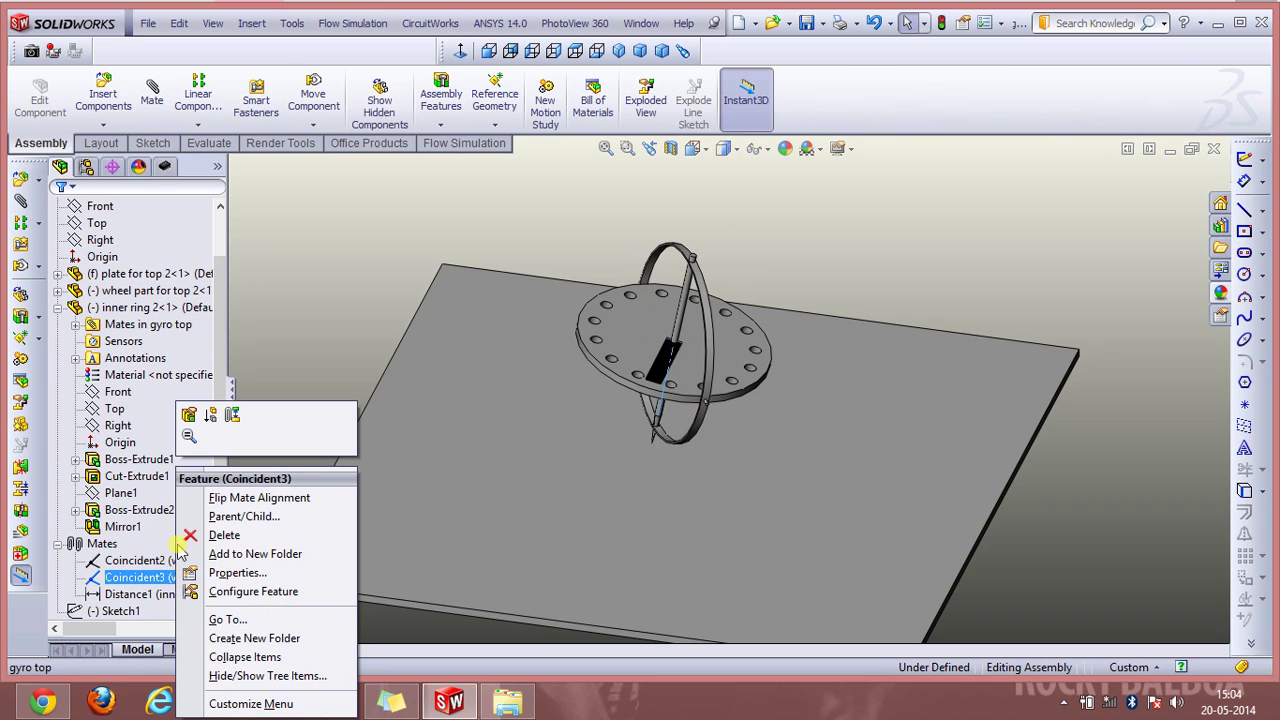
pyautogui.click(340, 272)
pyautogui.moveTo(680, 525); pyautogui.dragTo(665, 430, button='middle')
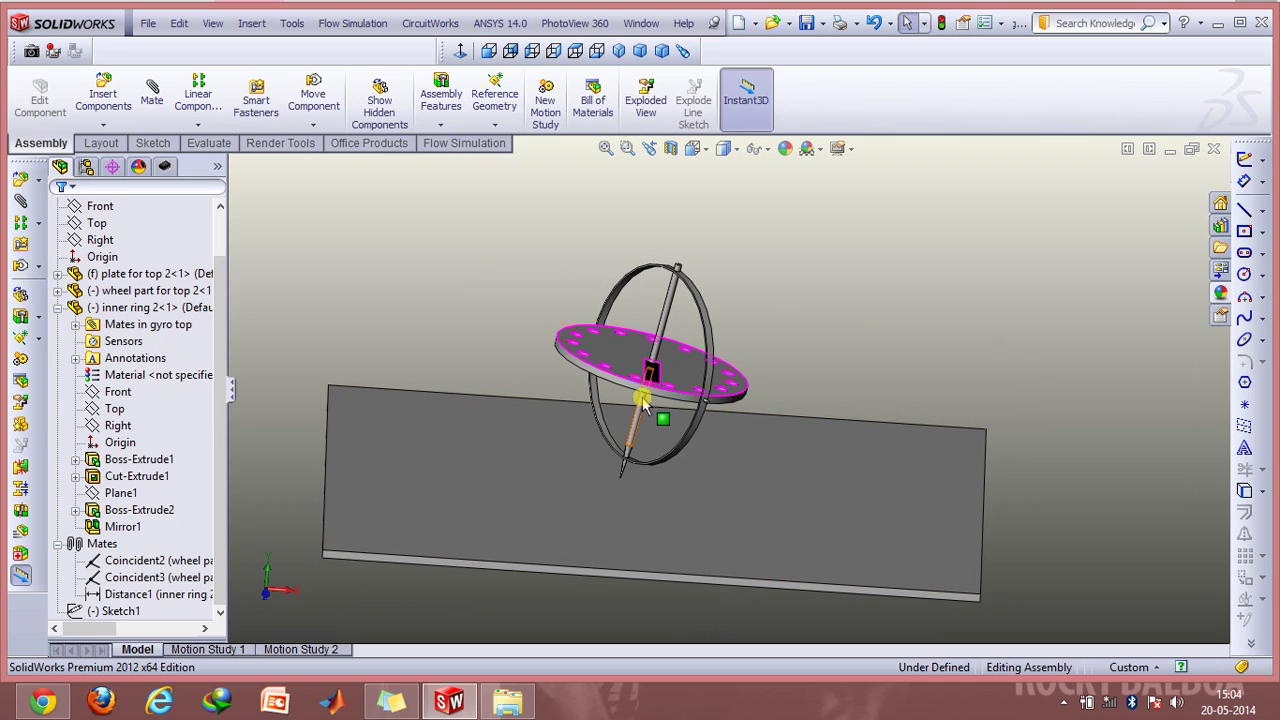
pyautogui.click(627, 148)
pyautogui.moveTo(651, 243); pyautogui.dragTo(715, 315)
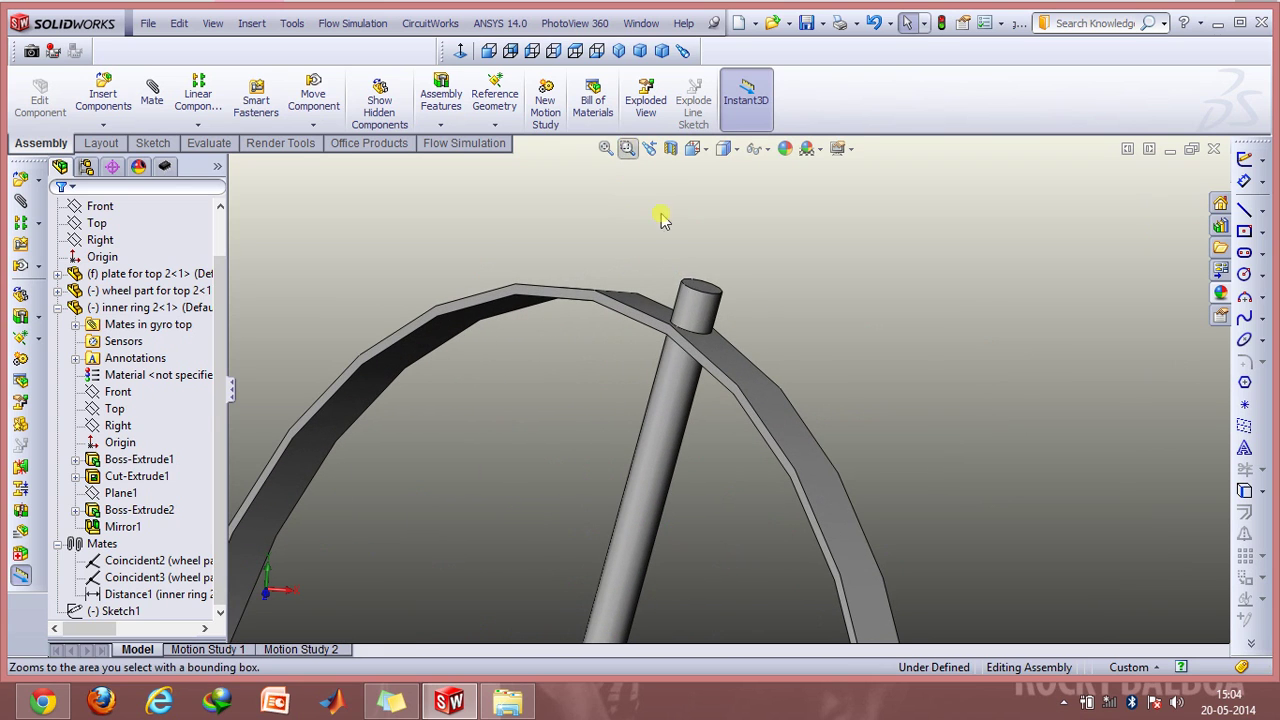
pyautogui.press('Escape')
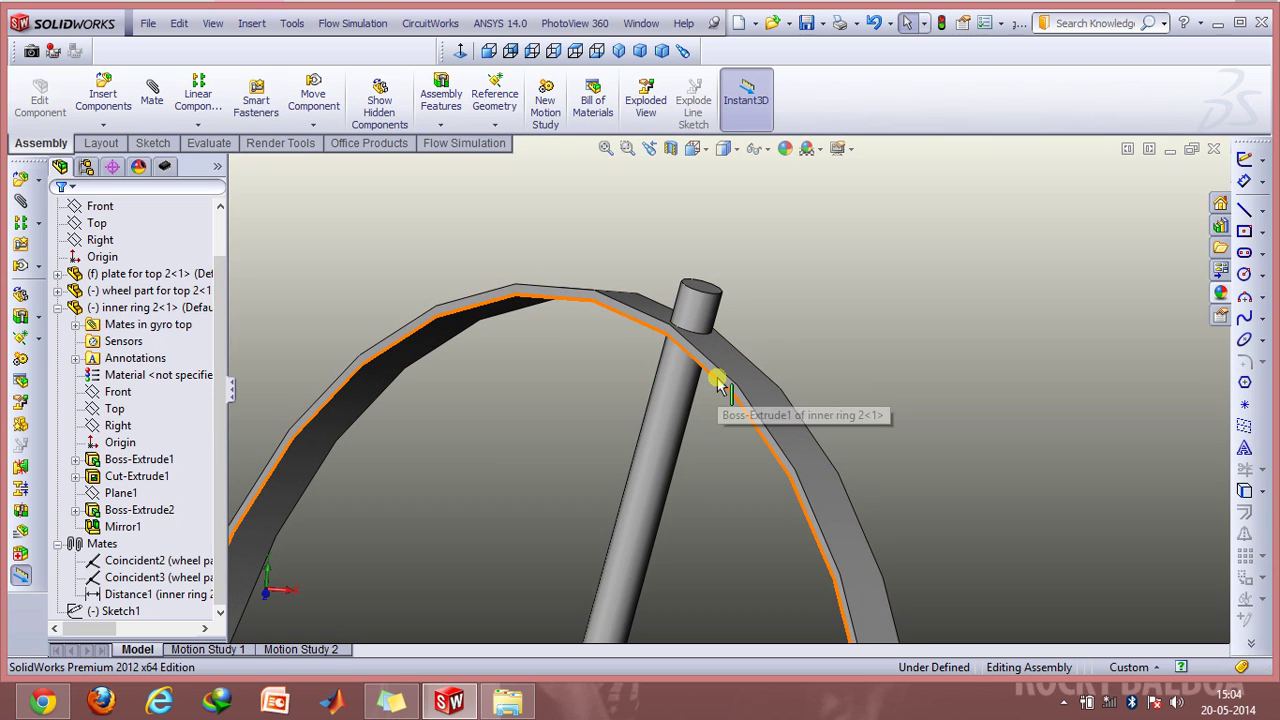
# Suppress the Distance1 mate and drag the inner ring upward.
pyautogui.click(117, 597)
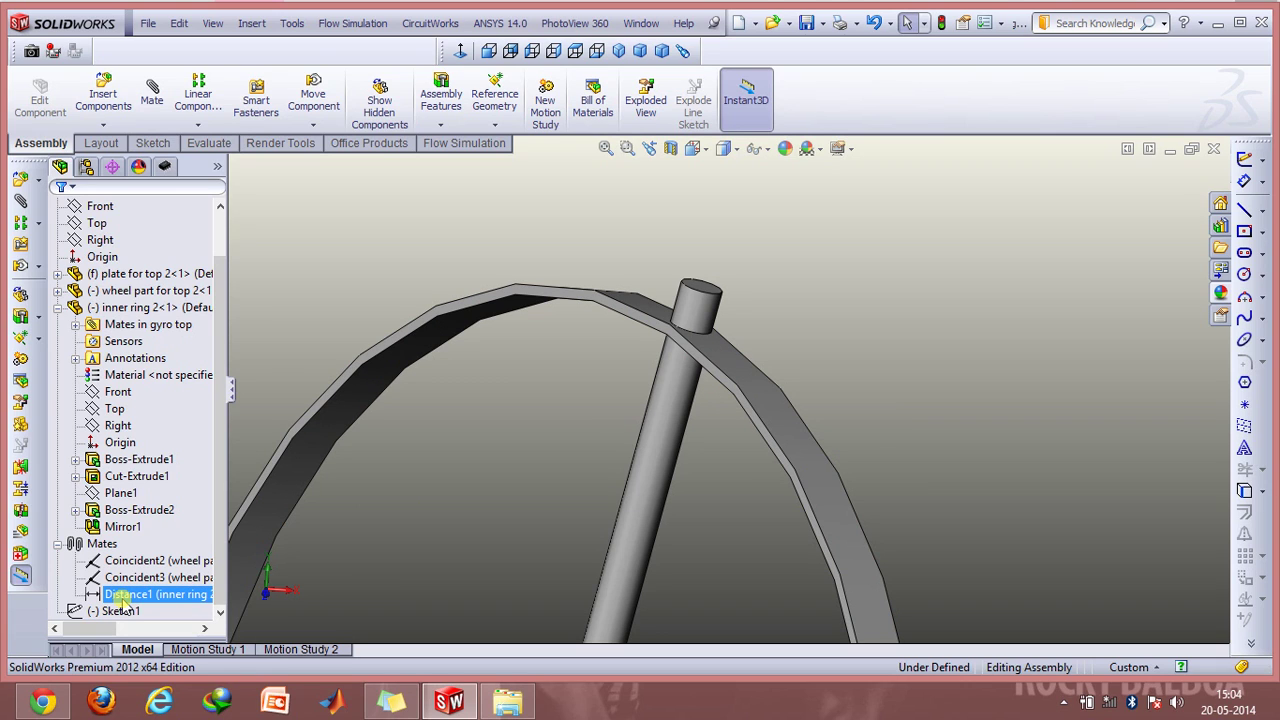
pyautogui.rightClick(117, 597)
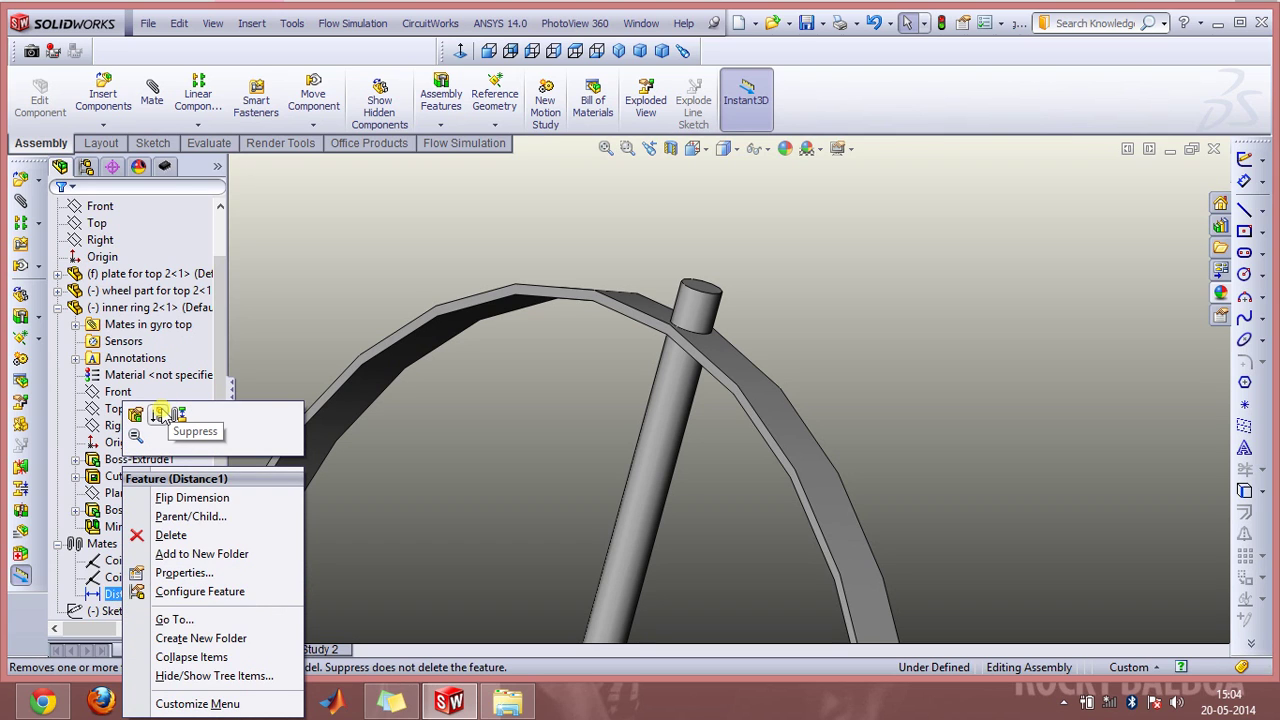
pyautogui.click(160, 415)
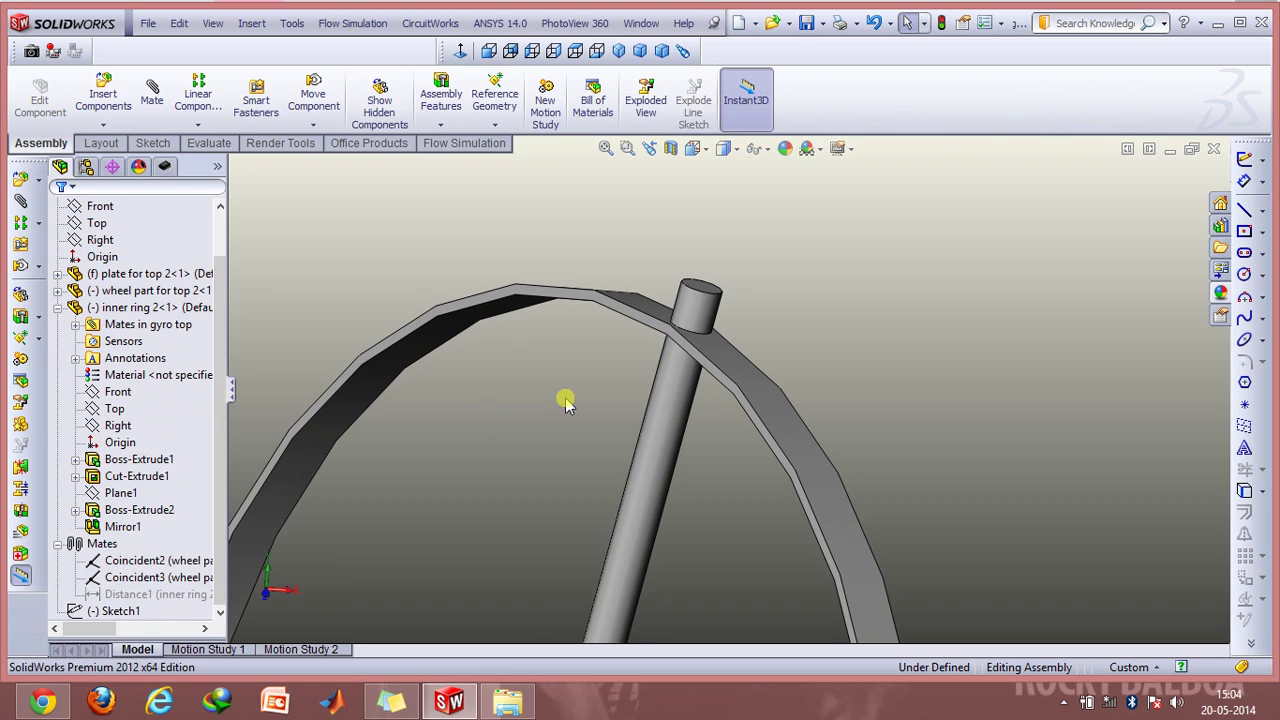
pyautogui.moveTo(500, 309)
pyautogui.mouseDown()
pyautogui.moveTo(543, 166)
pyautogui.moveTo(506, 309)
pyautogui.moveTo(545, 45)
pyautogui.moveTo(500, 284)
pyautogui.mouseUp()
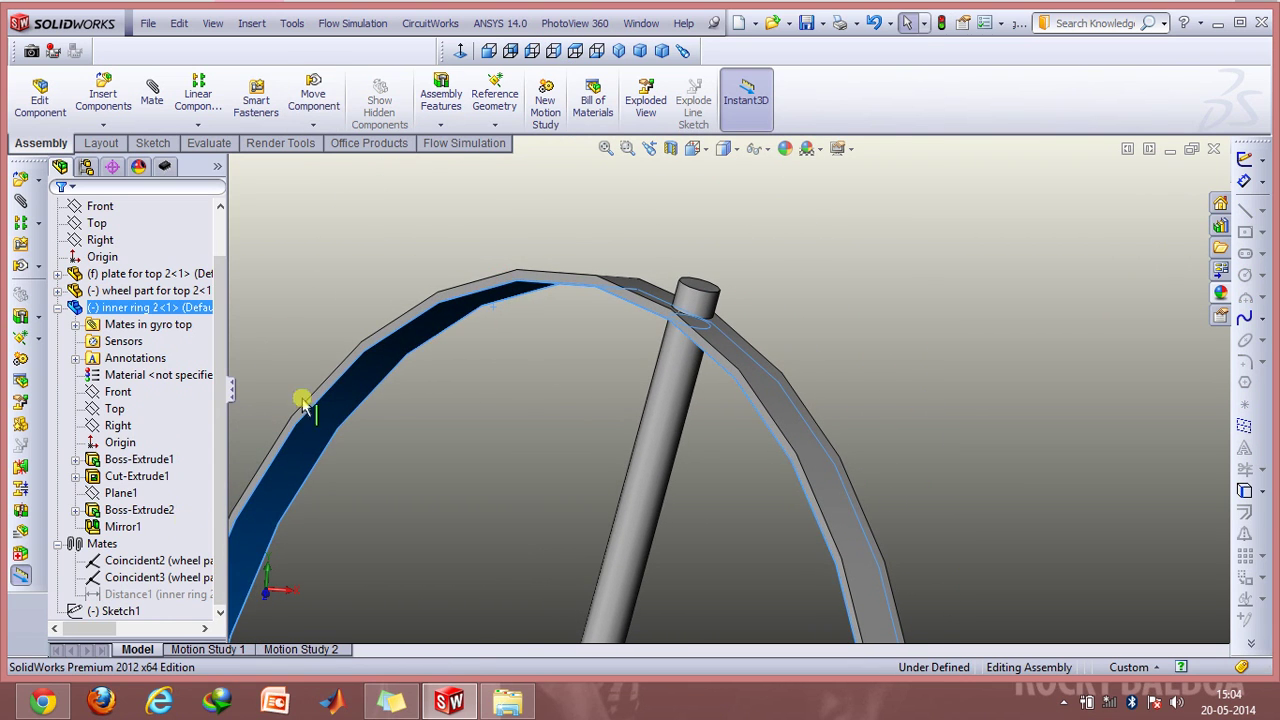
# Unsuppress the Distance1 mate, fit the assembly, and zoom in on the gyroscope wheel.
pyautogui.rightClick(127, 594)
pyautogui.click(131, 434)
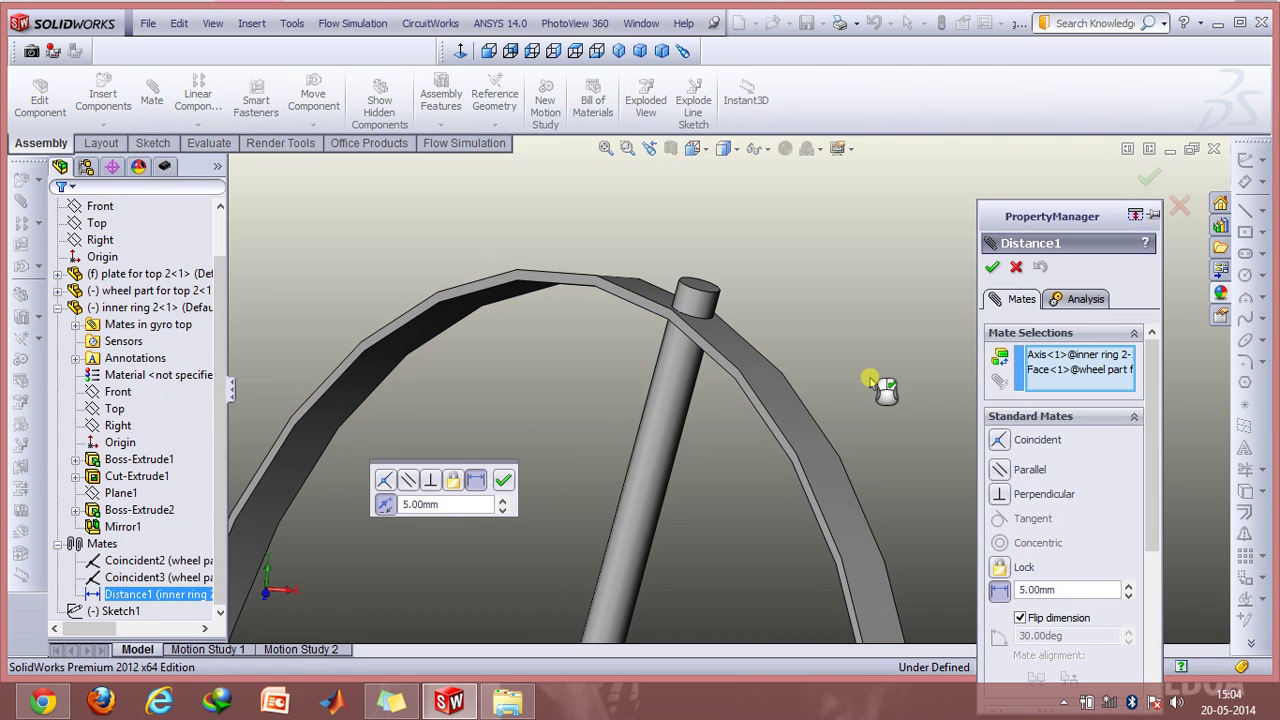
pyautogui.press('f')
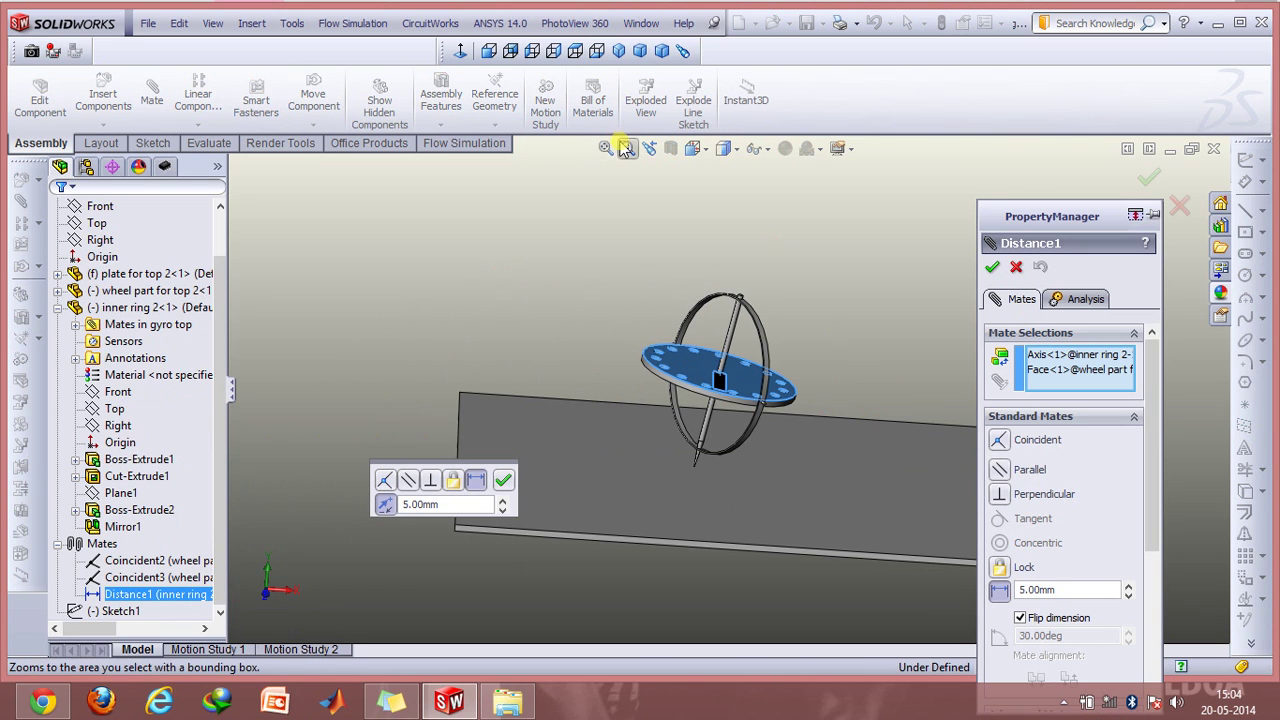
pyautogui.click(627, 148)
pyautogui.moveTo(650, 262); pyautogui.dragTo(834, 427)
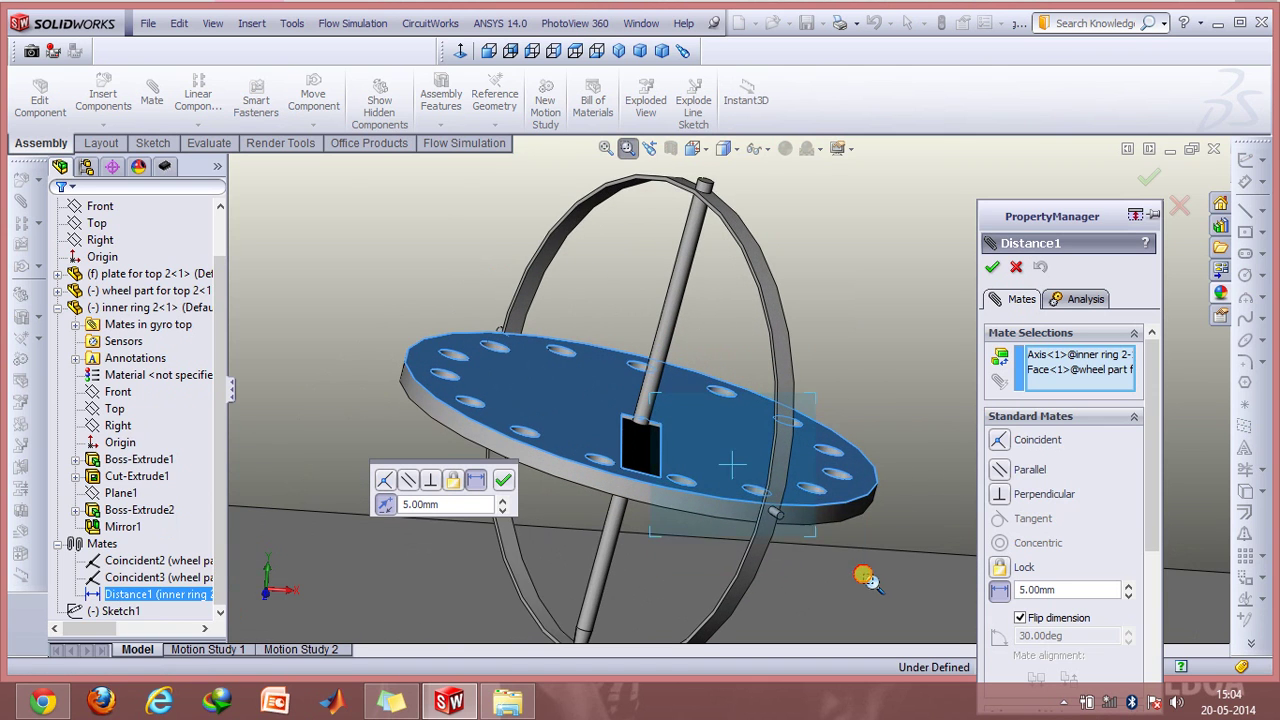
# Rotate the view to inspect the 5.00mm Distance1 mate, then cancel its editing without changes.
pyautogui.press('Down')
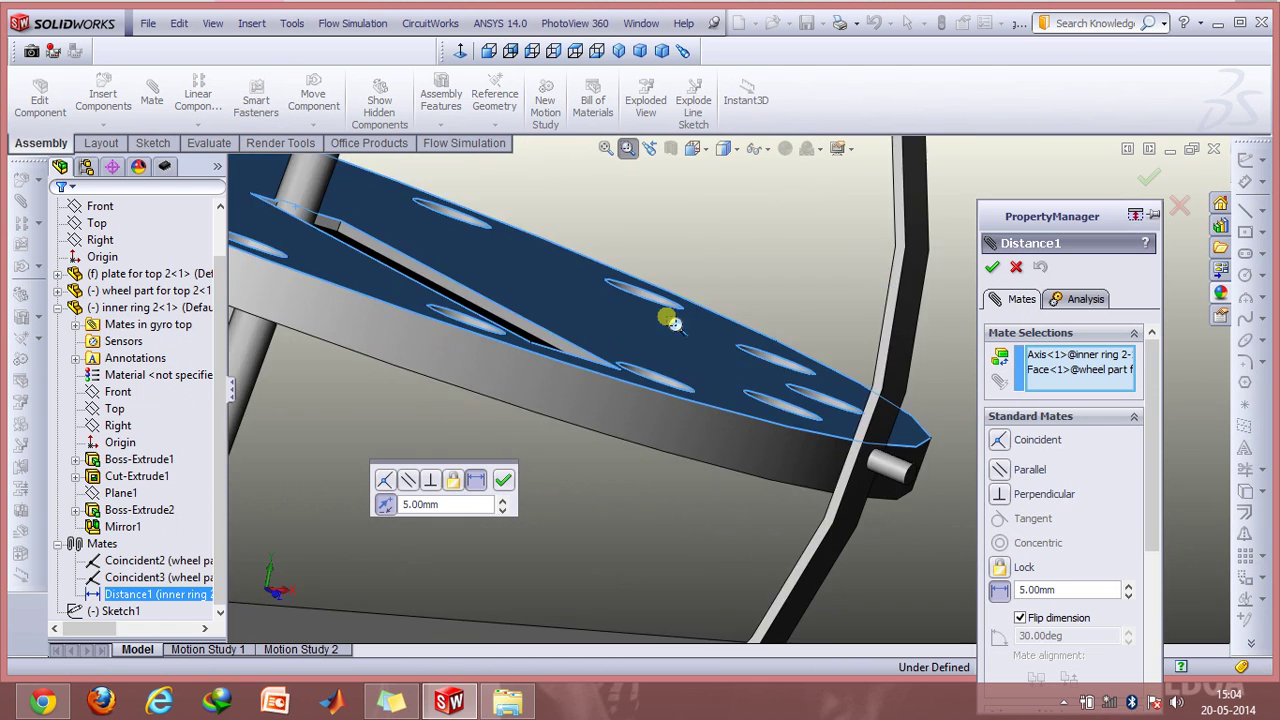
pyautogui.press('Up')
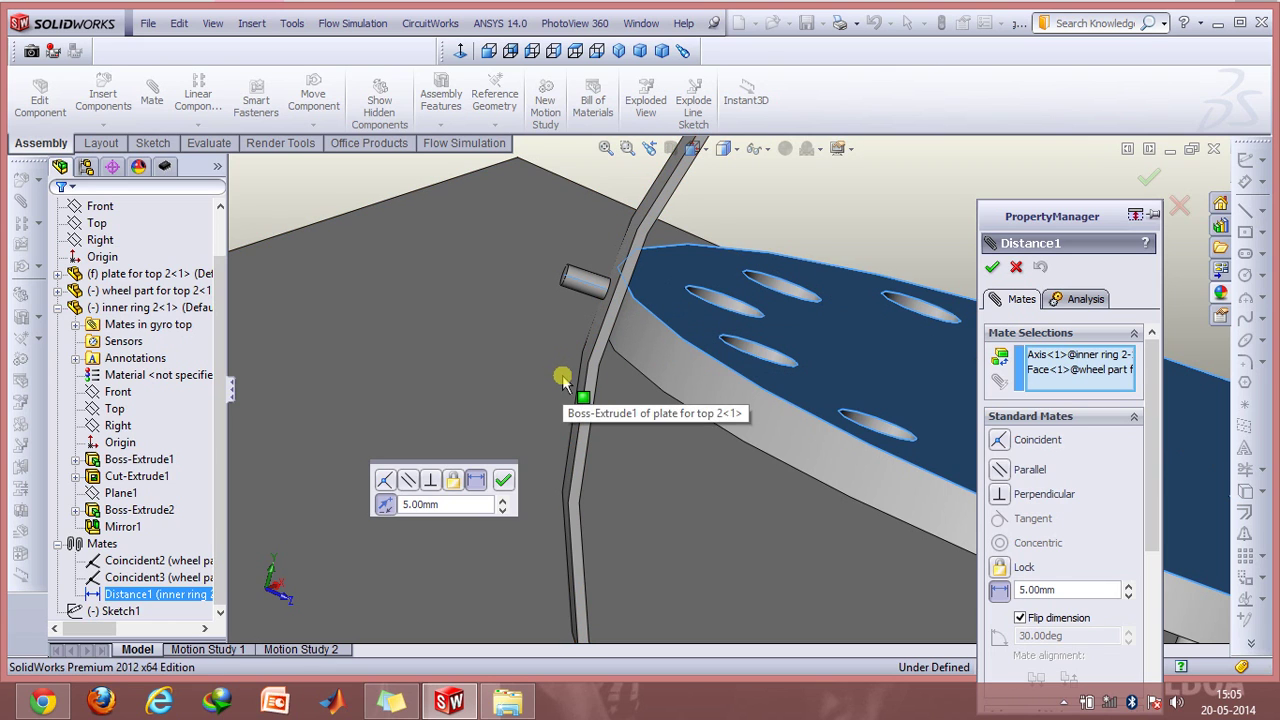
pyautogui.click(1018, 266)
pyautogui.rightClick(153, 594)
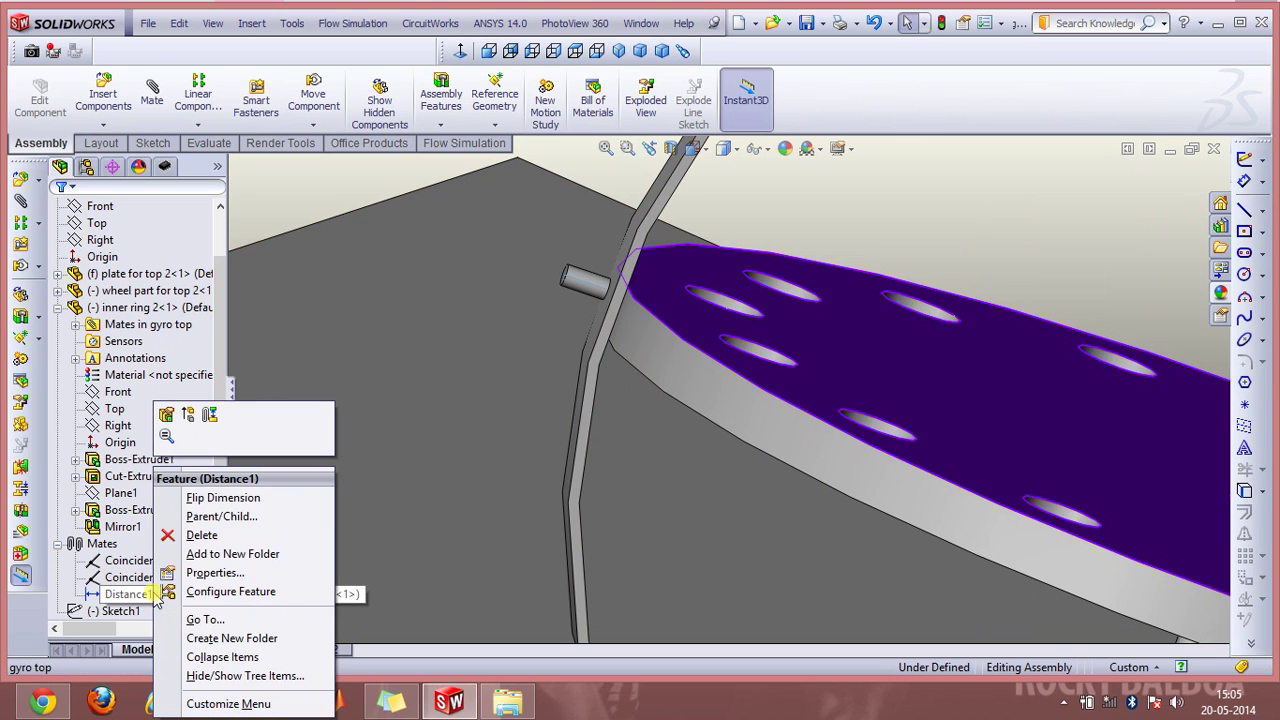
pyautogui.press('Escape')
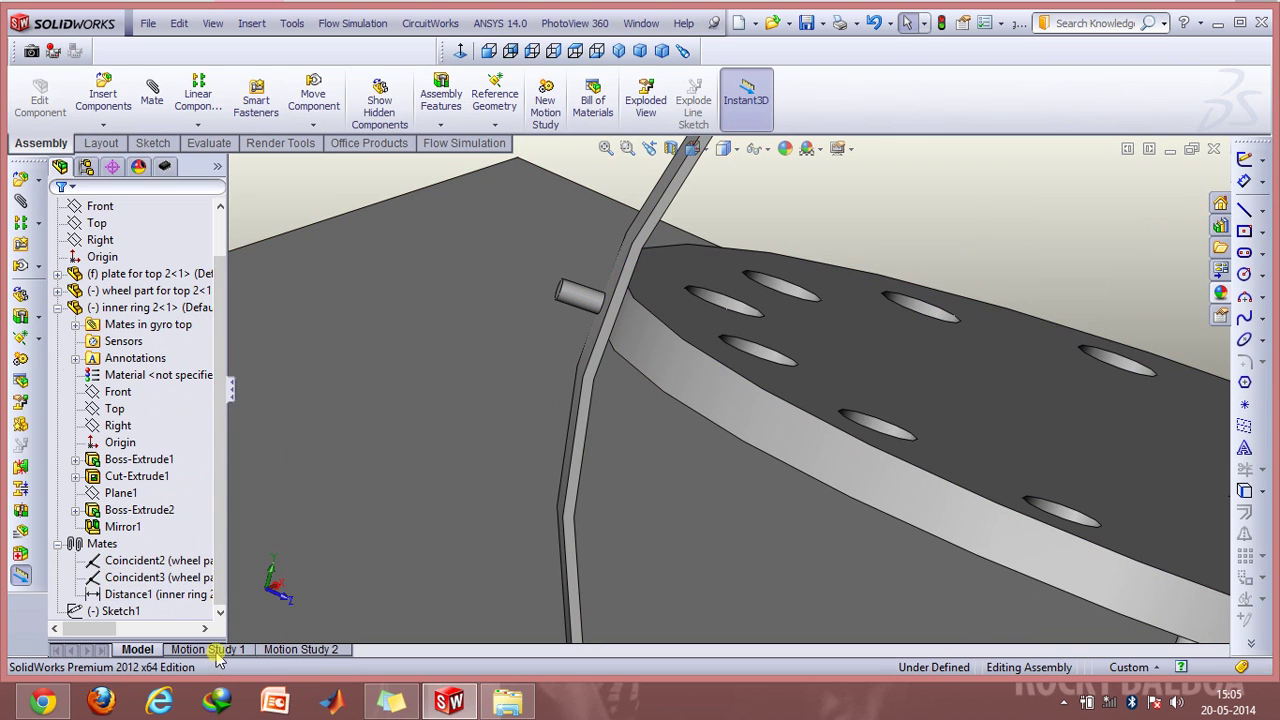
pyautogui.click(214, 652)
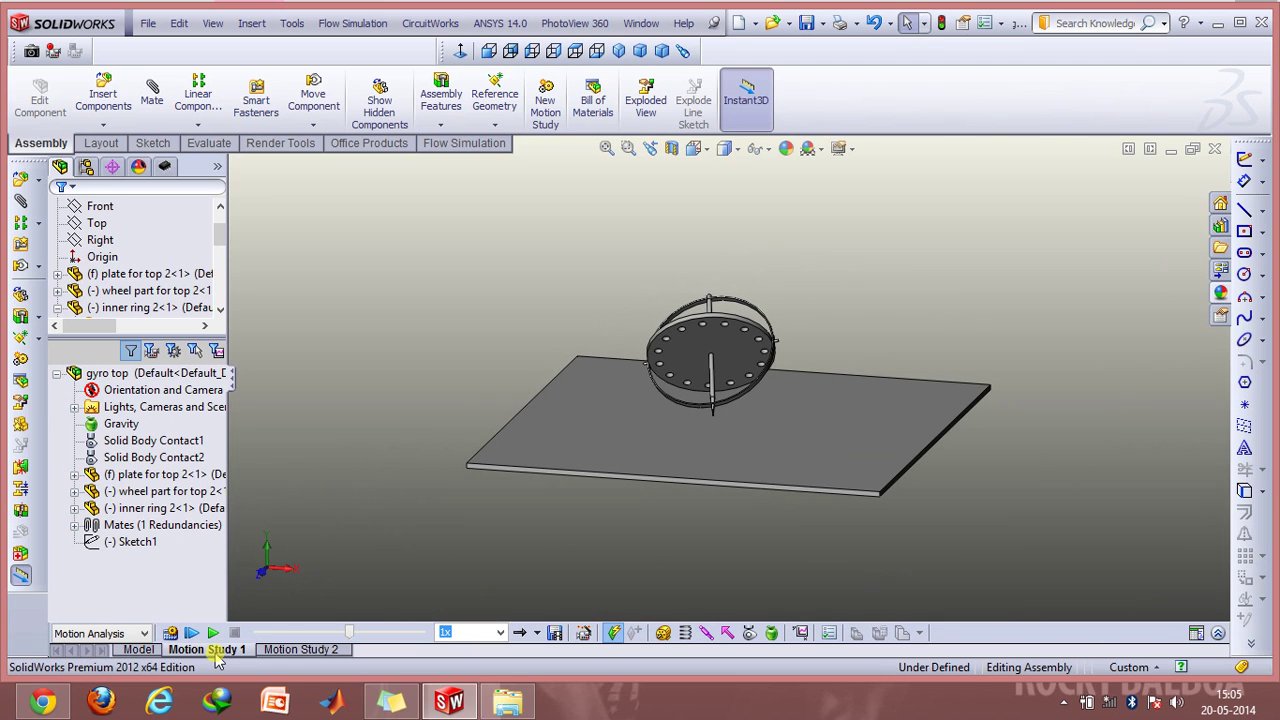
pyautogui.click(1208, 632)
pyautogui.click(176, 503)
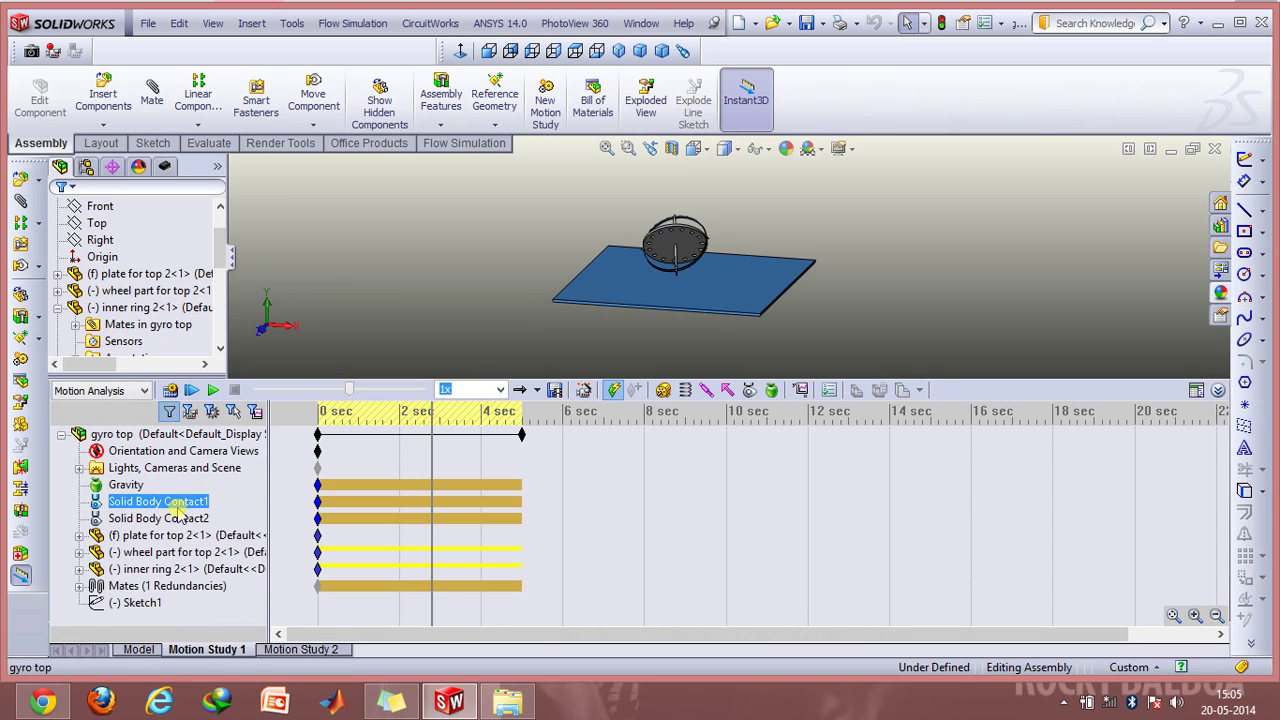
pyautogui.click(176, 517)
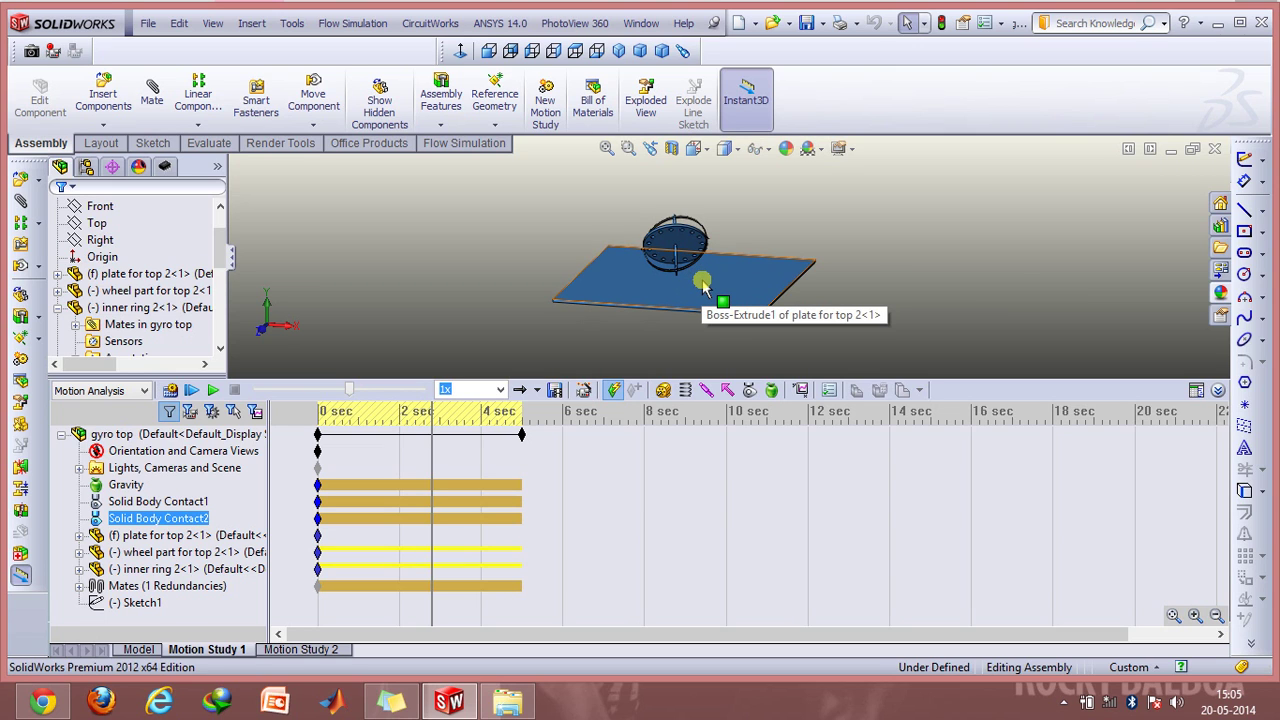
pyautogui.click(1218, 391)
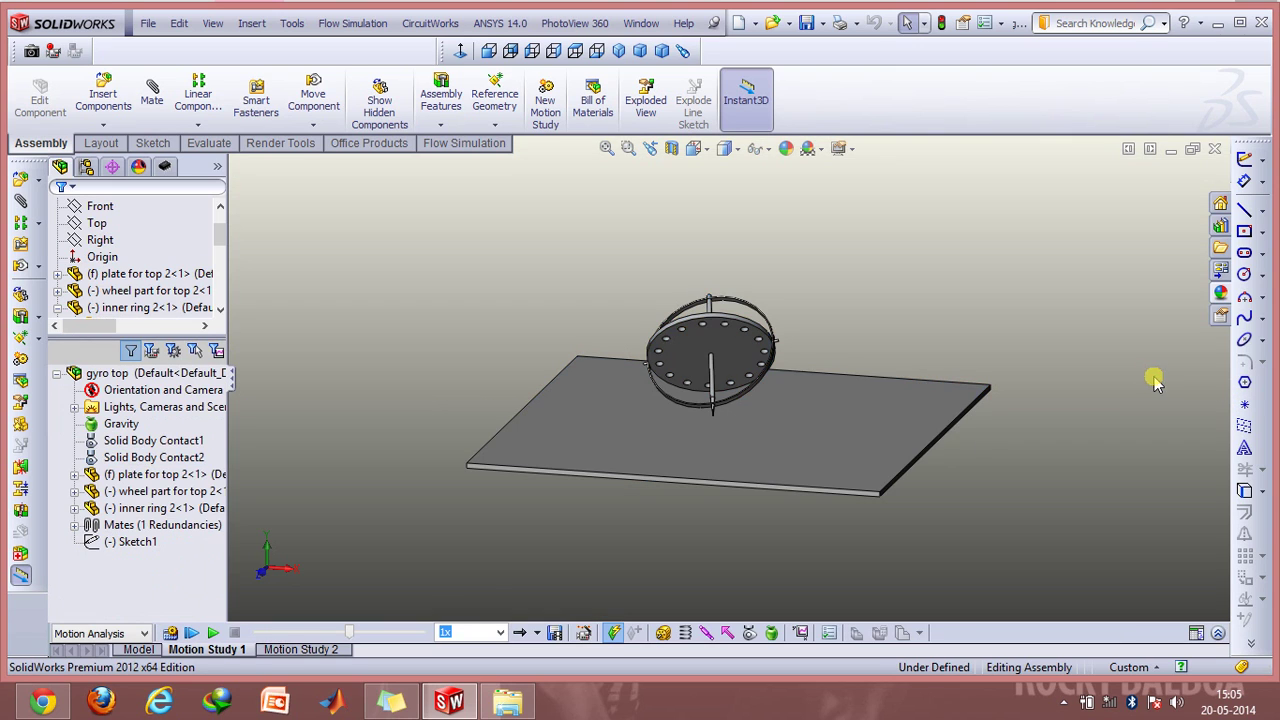
# Play Motion Study 1 from the start and stop it once the unspun top tips over.
pyautogui.click(190, 633)
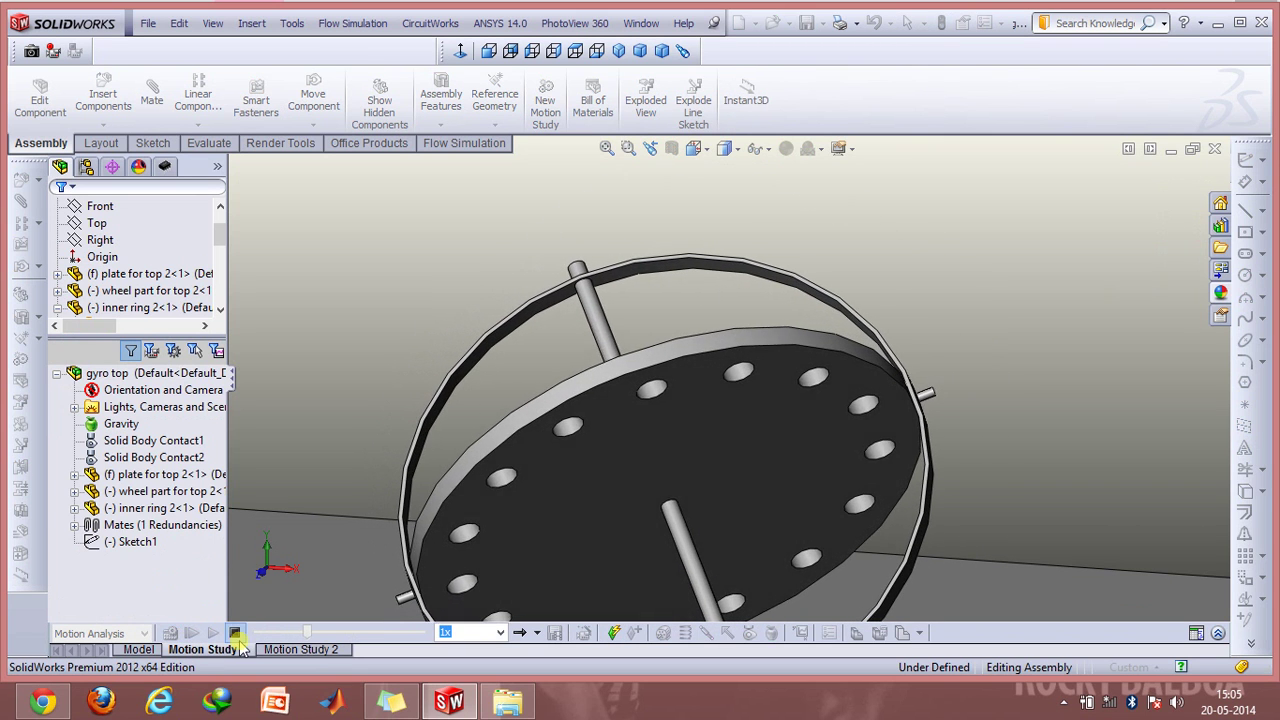
pyautogui.click(236, 636)
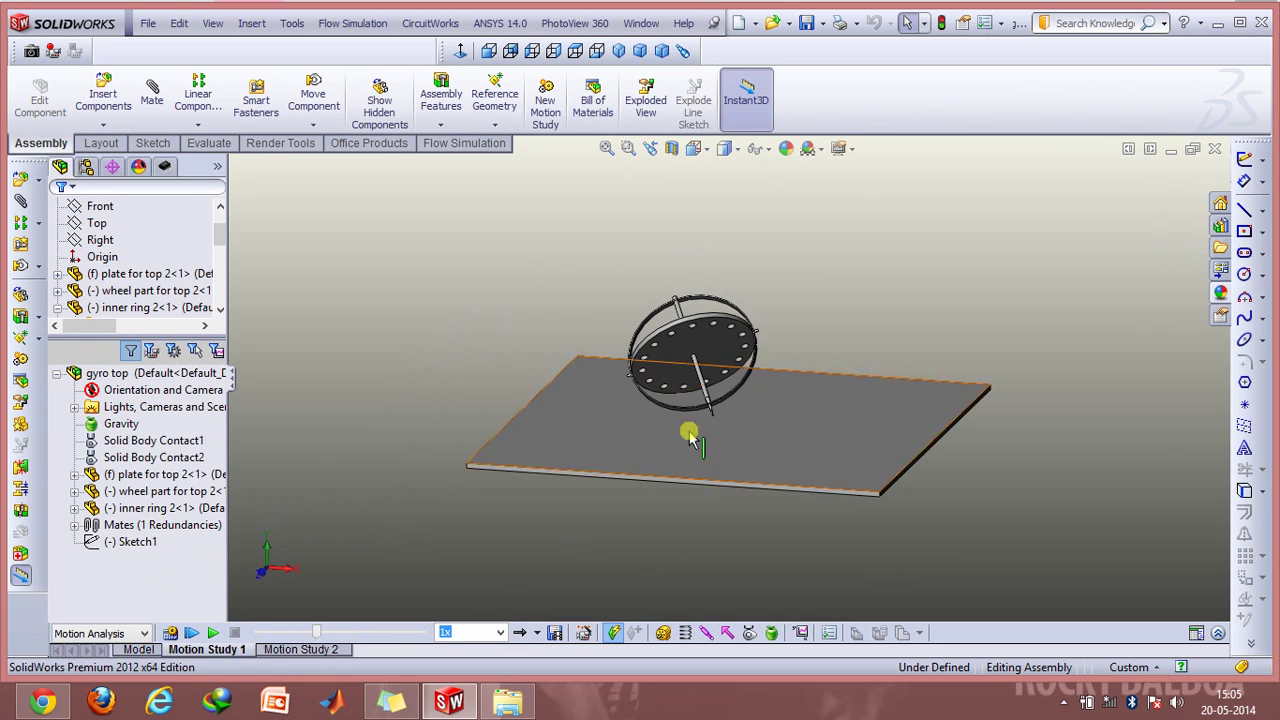
# Switch to Motion Study 2, show its timeline, select RotaryMotor1, and zoom on the gyro top.
pyautogui.click(318, 654)
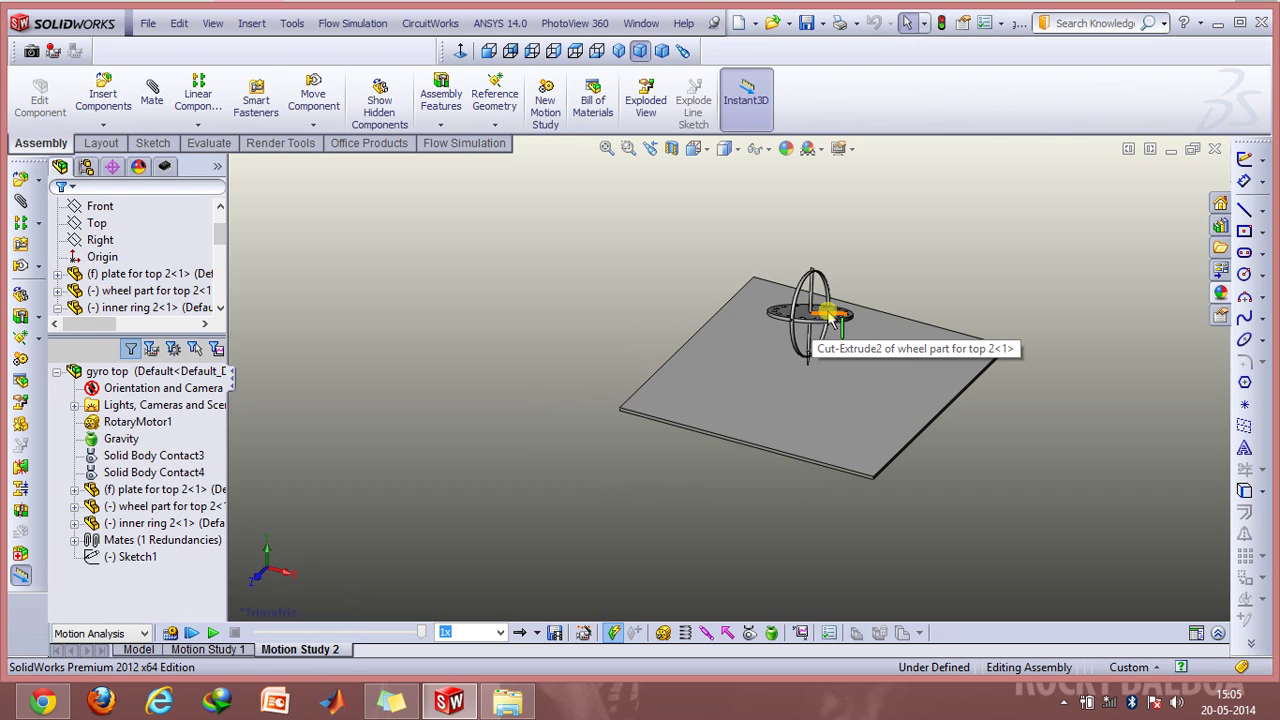
pyautogui.click(1218, 632)
pyautogui.click(160, 552)
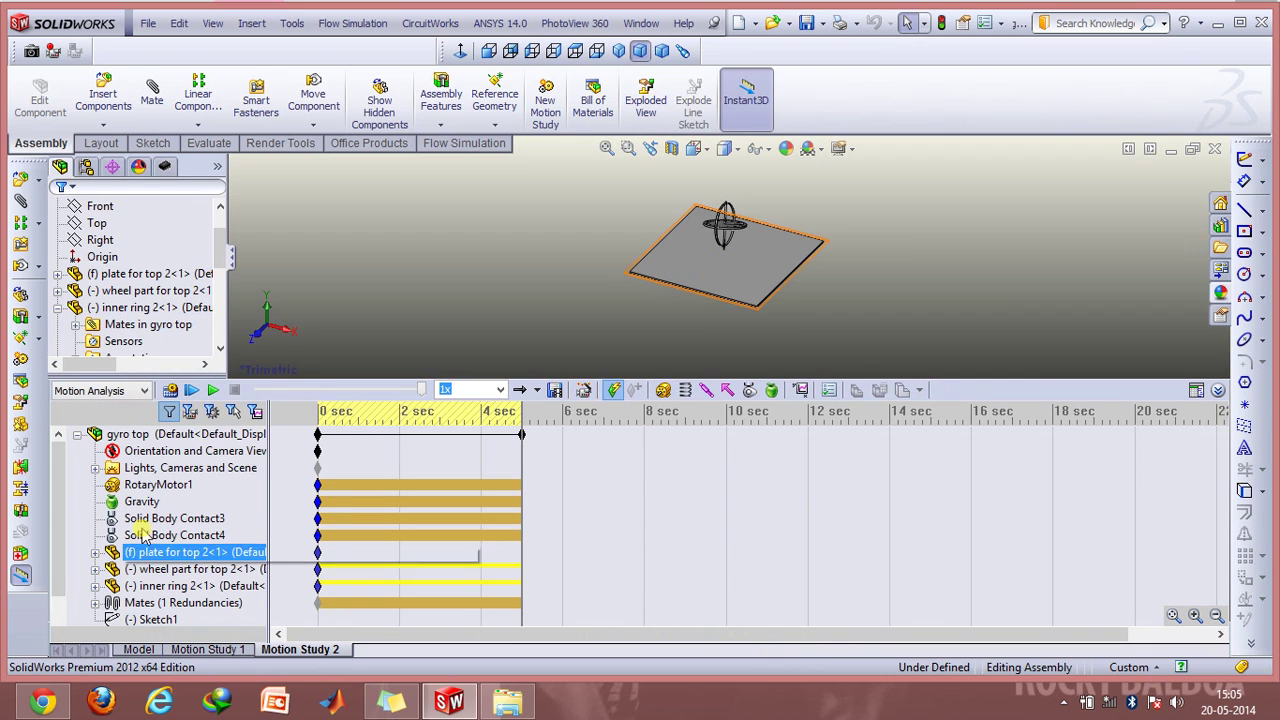
pyautogui.click(165, 468)
pyautogui.click(160, 484)
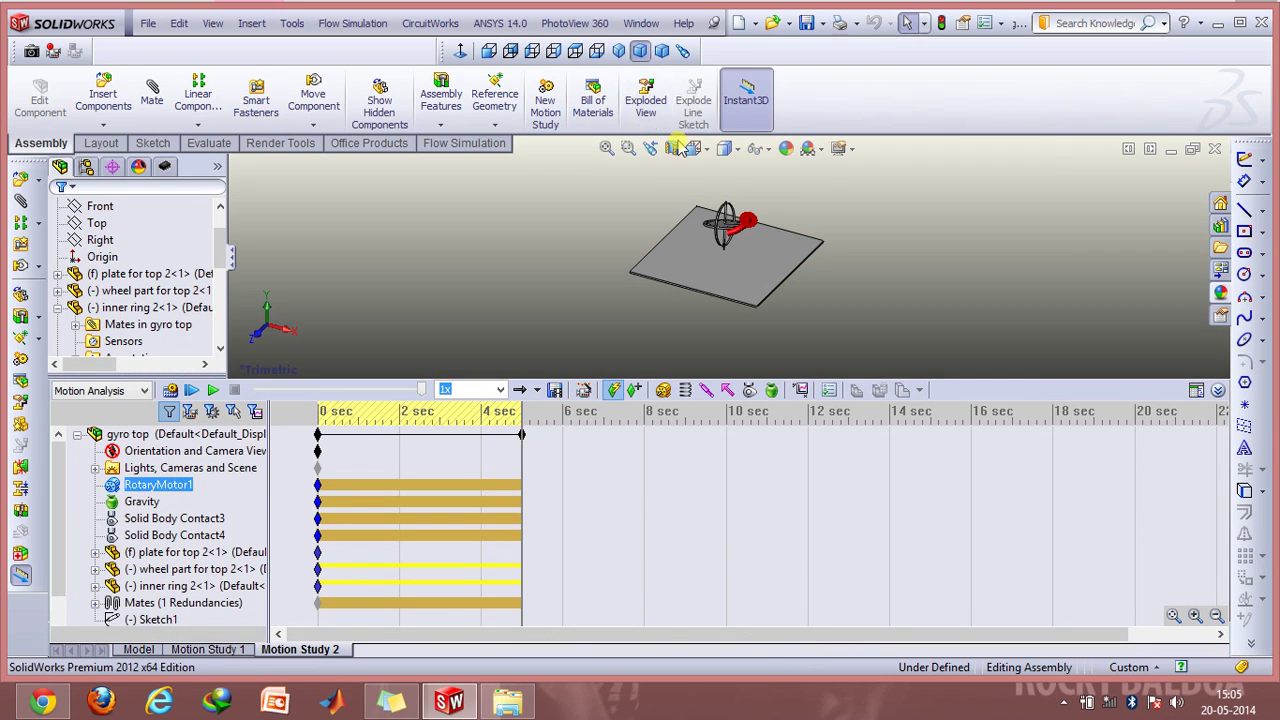
pyautogui.click(628, 148)
pyautogui.moveTo(649, 189); pyautogui.dragTo(808, 252)
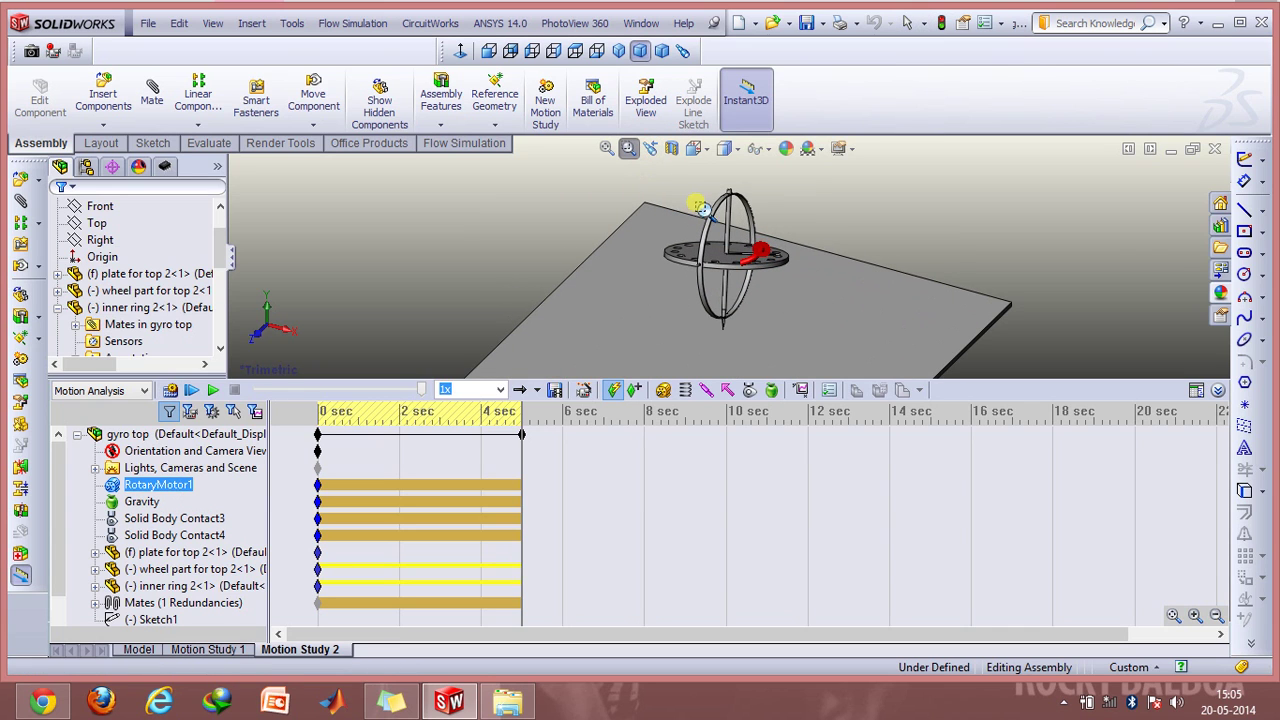
pyautogui.click(628, 148)
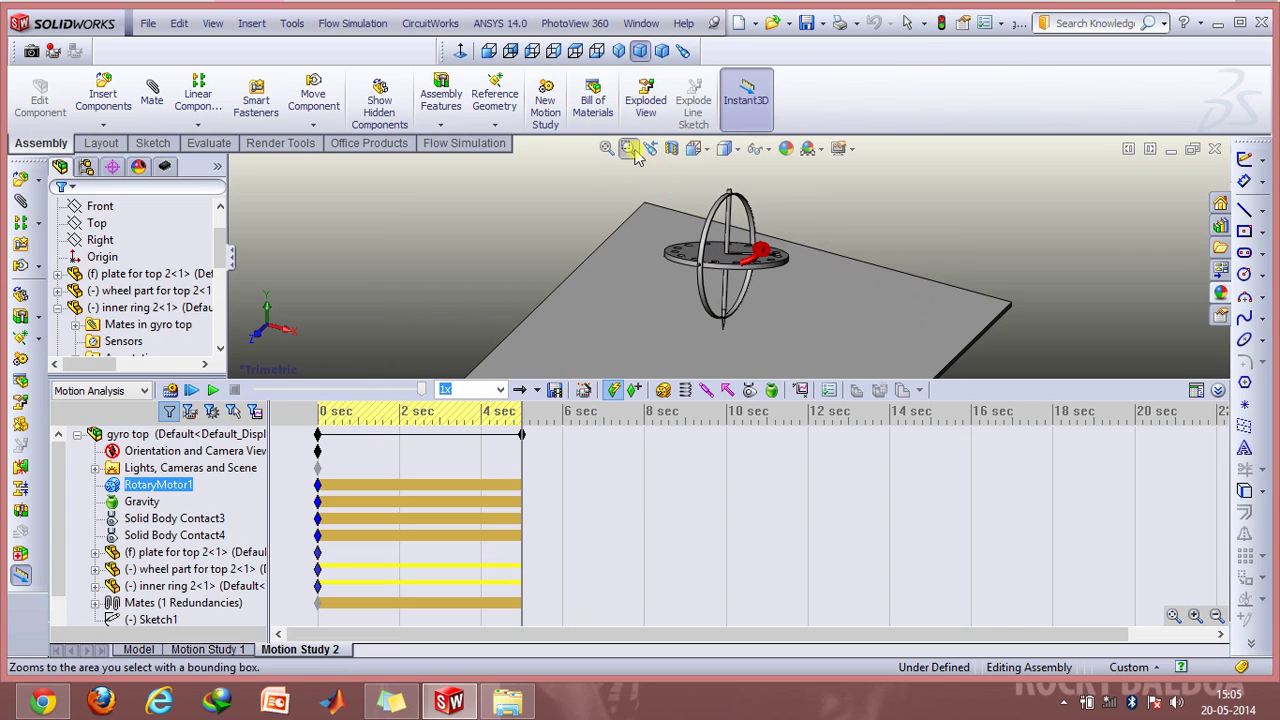
# Confirm RotaryMotor1 runs at constant 1000 RPM, cancel unchanged, and check the Gravity direction.
pyautogui.rightClick(152, 484)
pyautogui.click(195, 491)
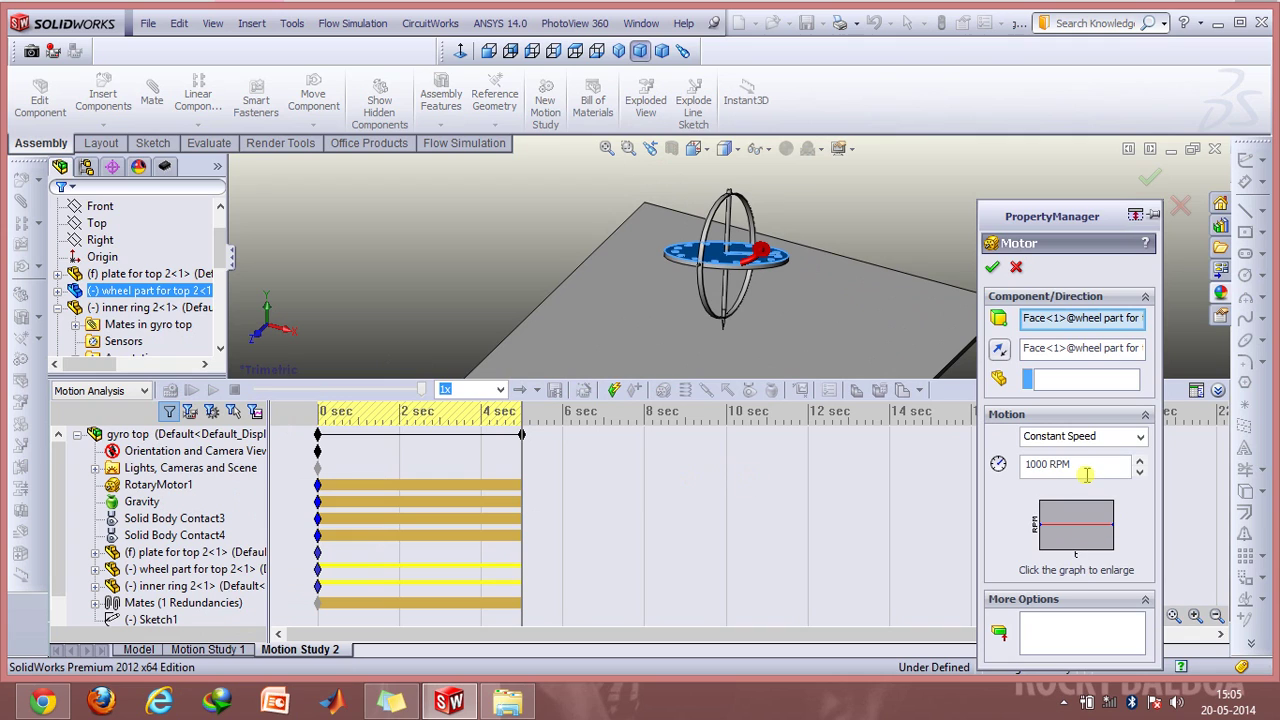
pyautogui.moveTo(1075, 465); pyautogui.dragTo(1021, 464)
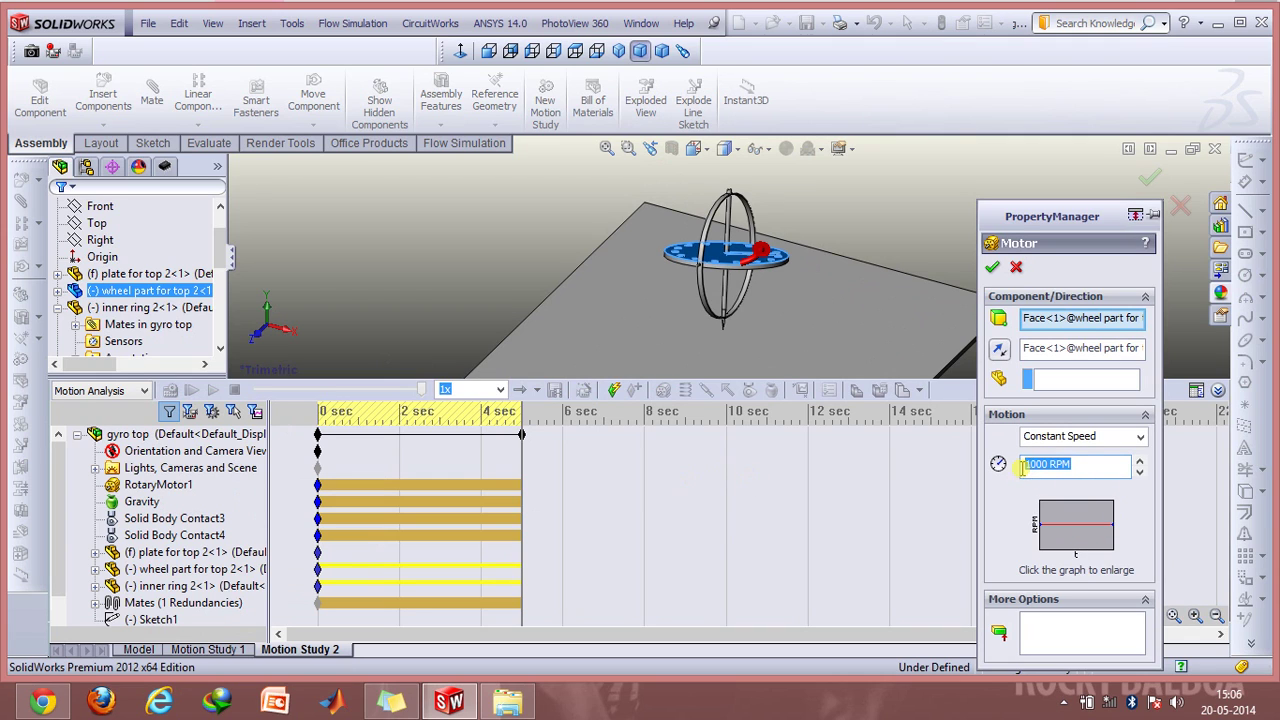
pyautogui.click(1015, 270)
pyautogui.click(143, 503)
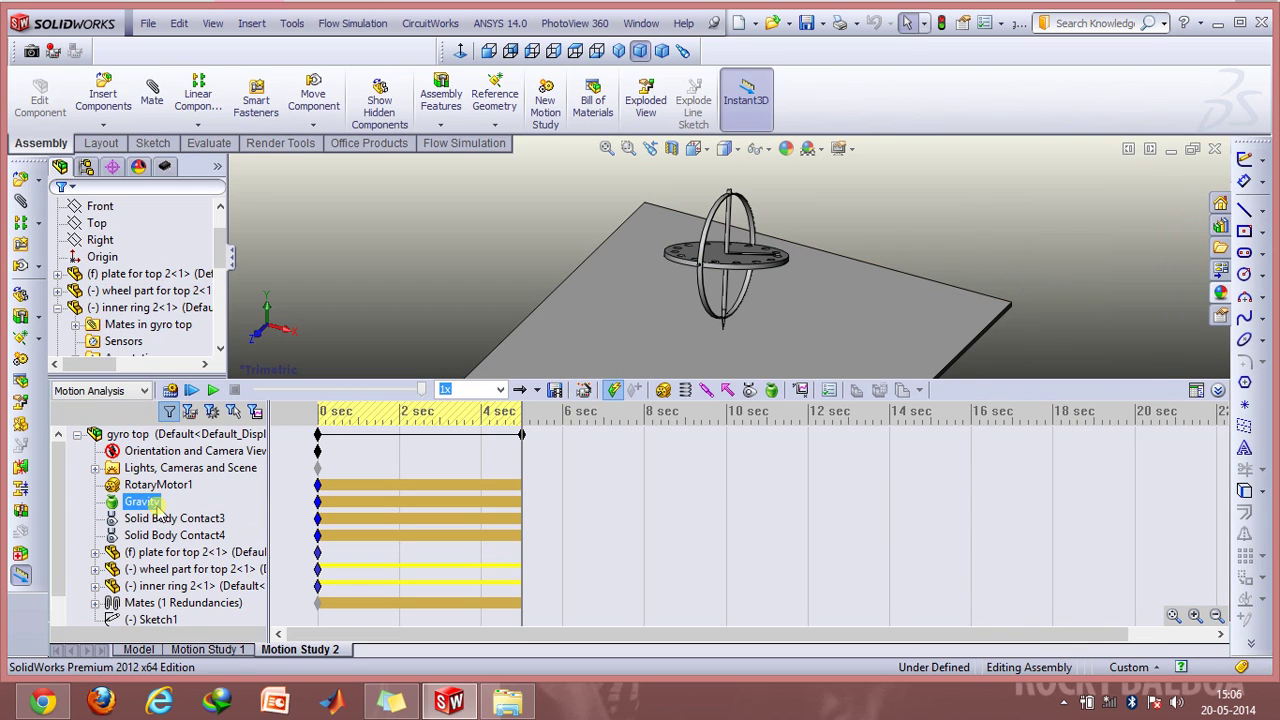
# Hide the timeline, calculate Motion Study 2, then zoom in on the plate and spinning top.
pyautogui.click(1217, 390)
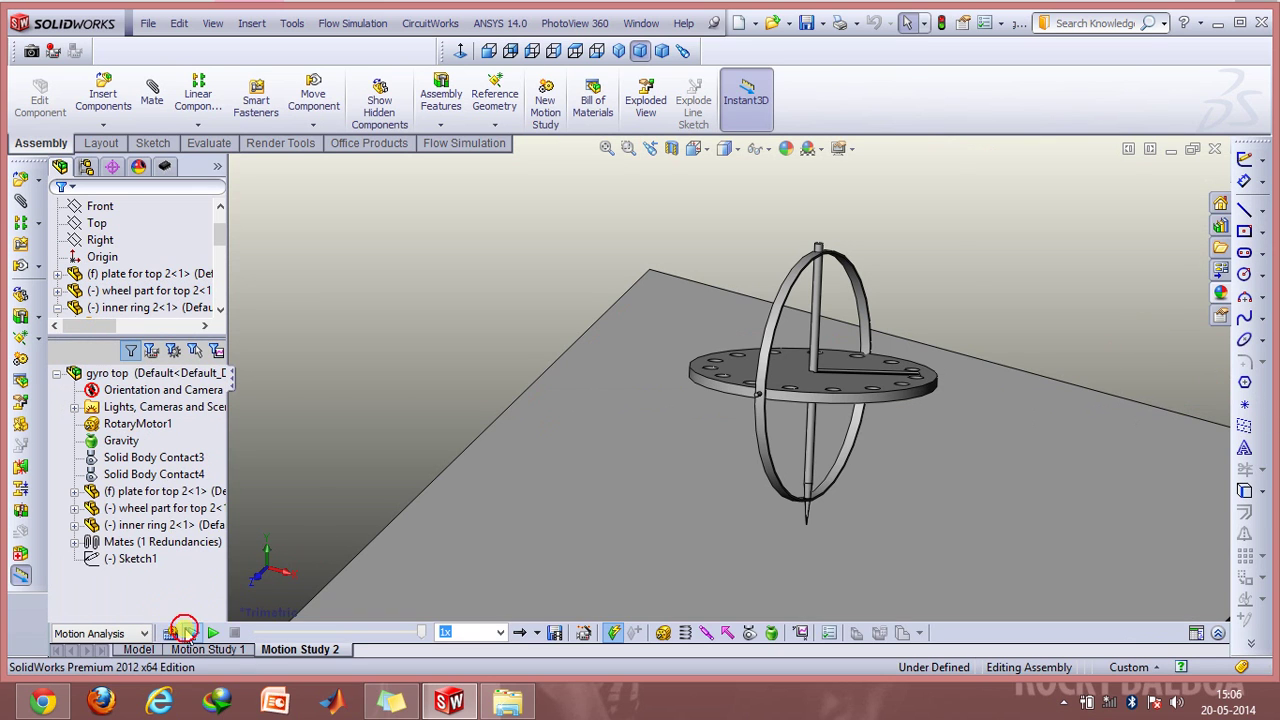
pyautogui.click(187, 632)
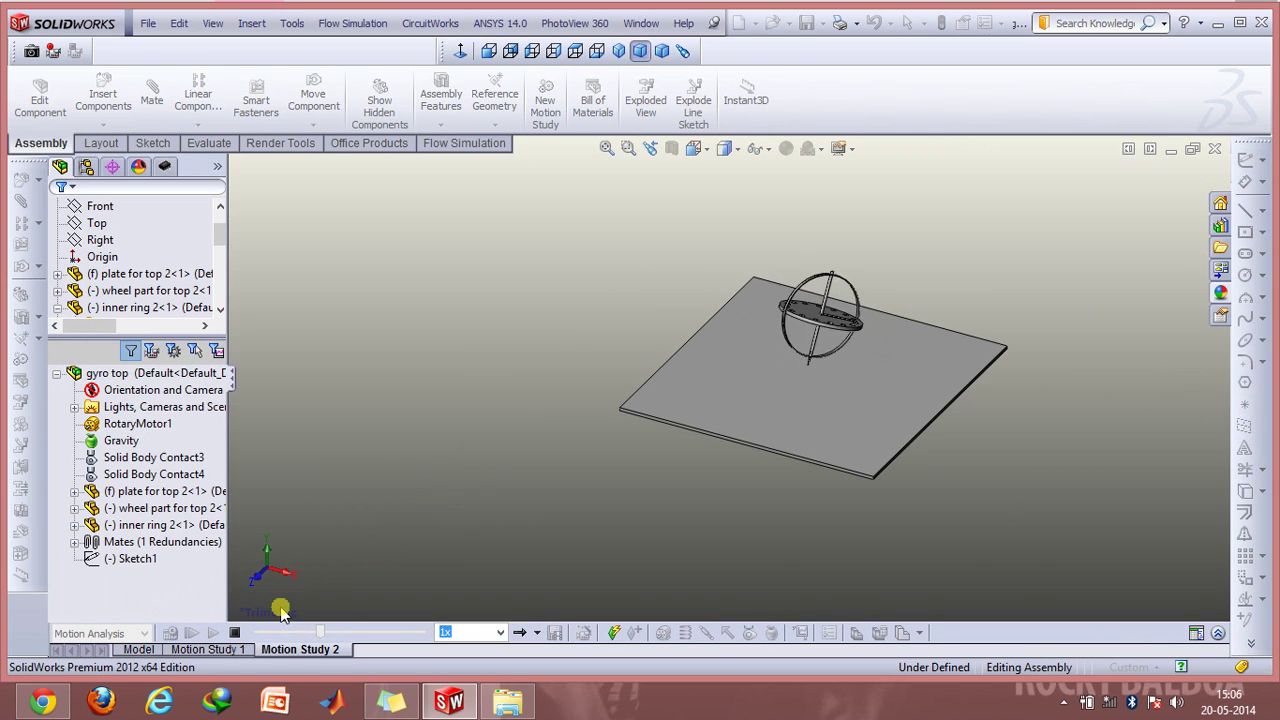
pyautogui.click(234, 633)
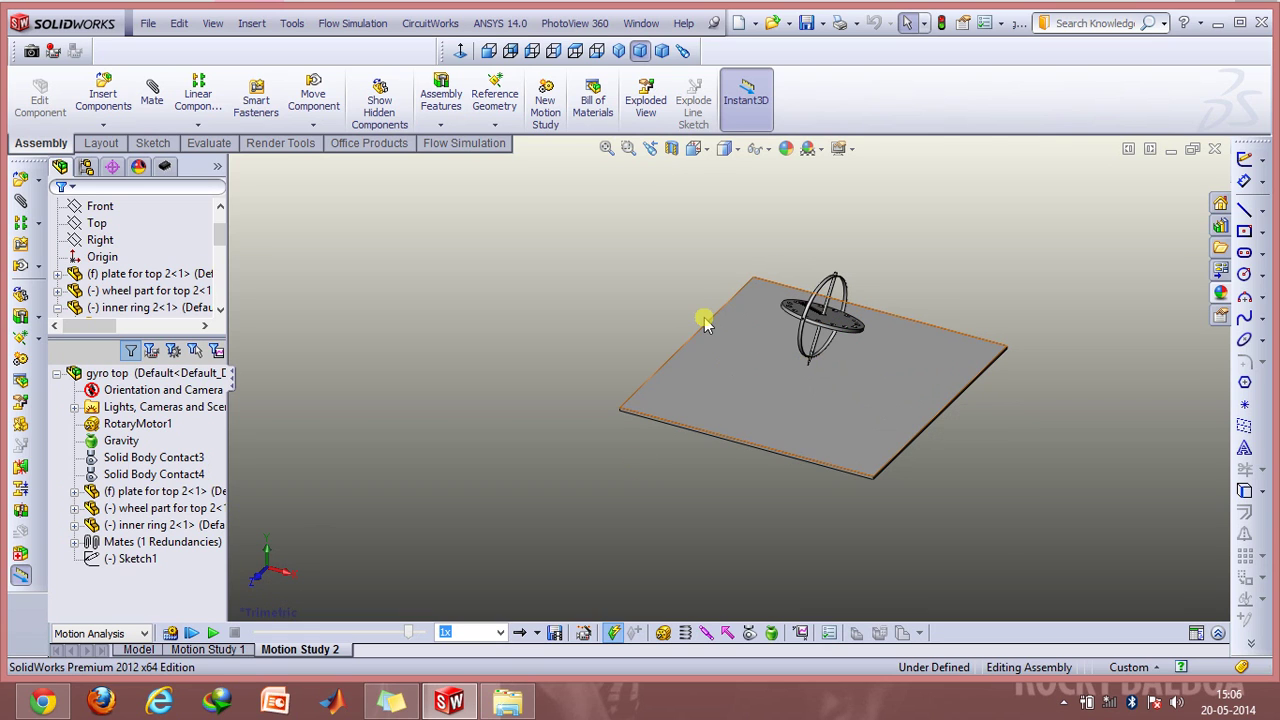
pyautogui.click(628, 148)
pyautogui.moveTo(650, 212); pyautogui.dragTo(1000, 468)
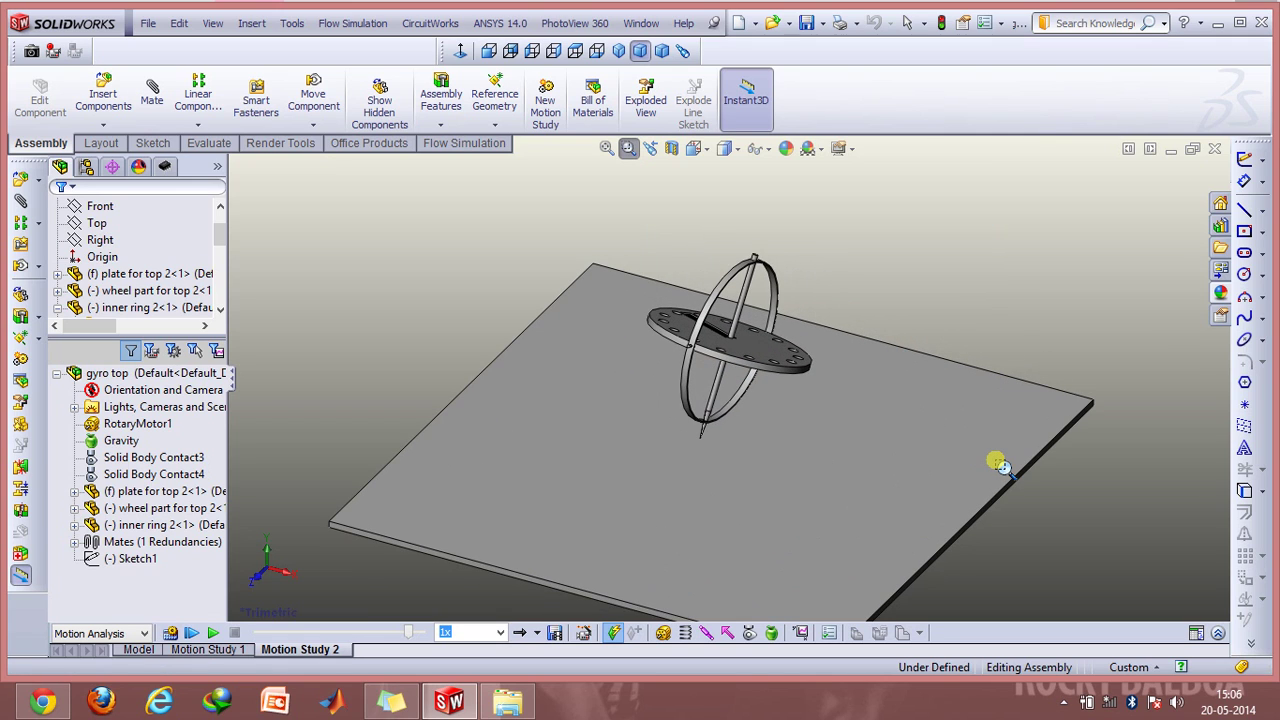
pyautogui.click(628, 148)
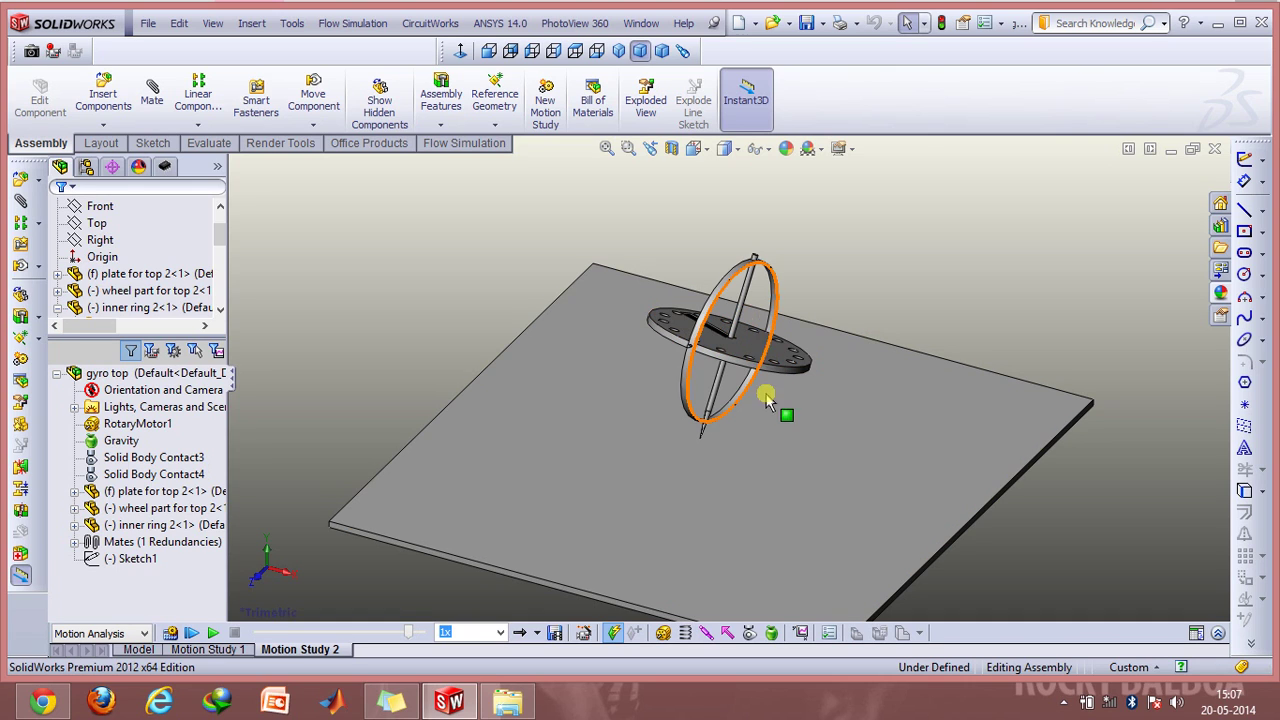
# Play and stop the Motion Study 2 animation, then replay it from the start.
pyautogui.click(194, 633)
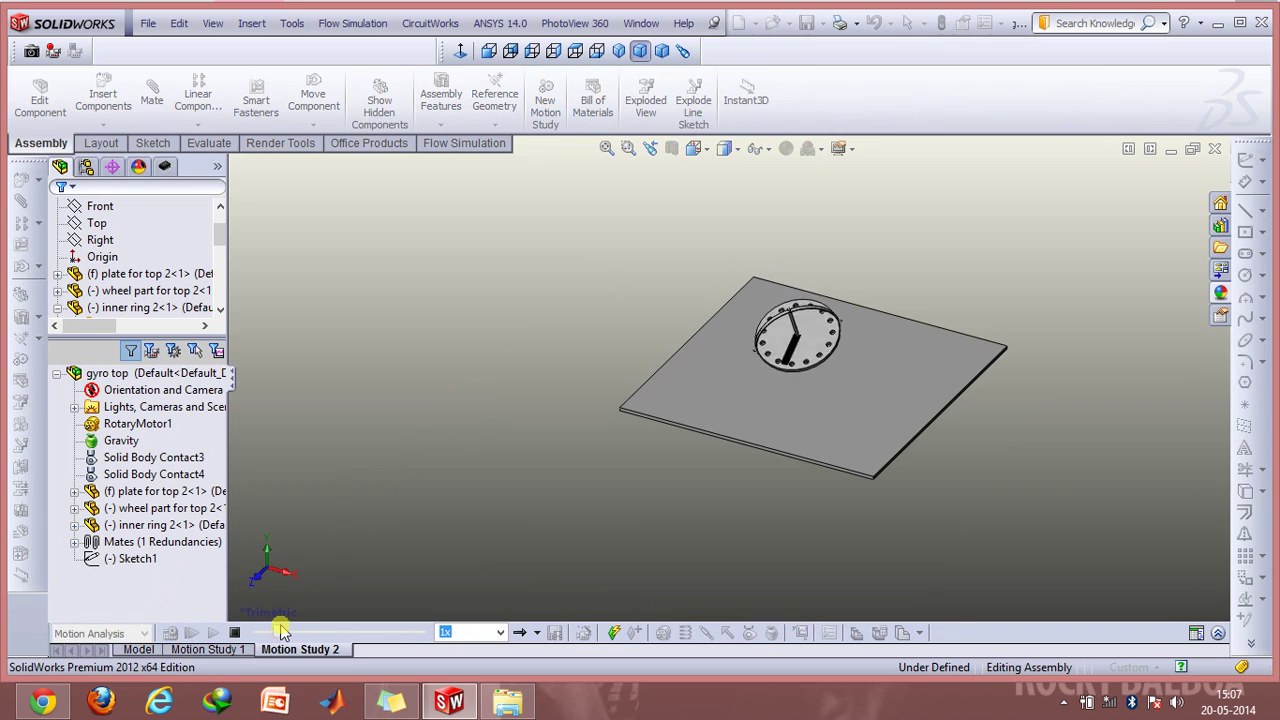
pyautogui.click(234, 633)
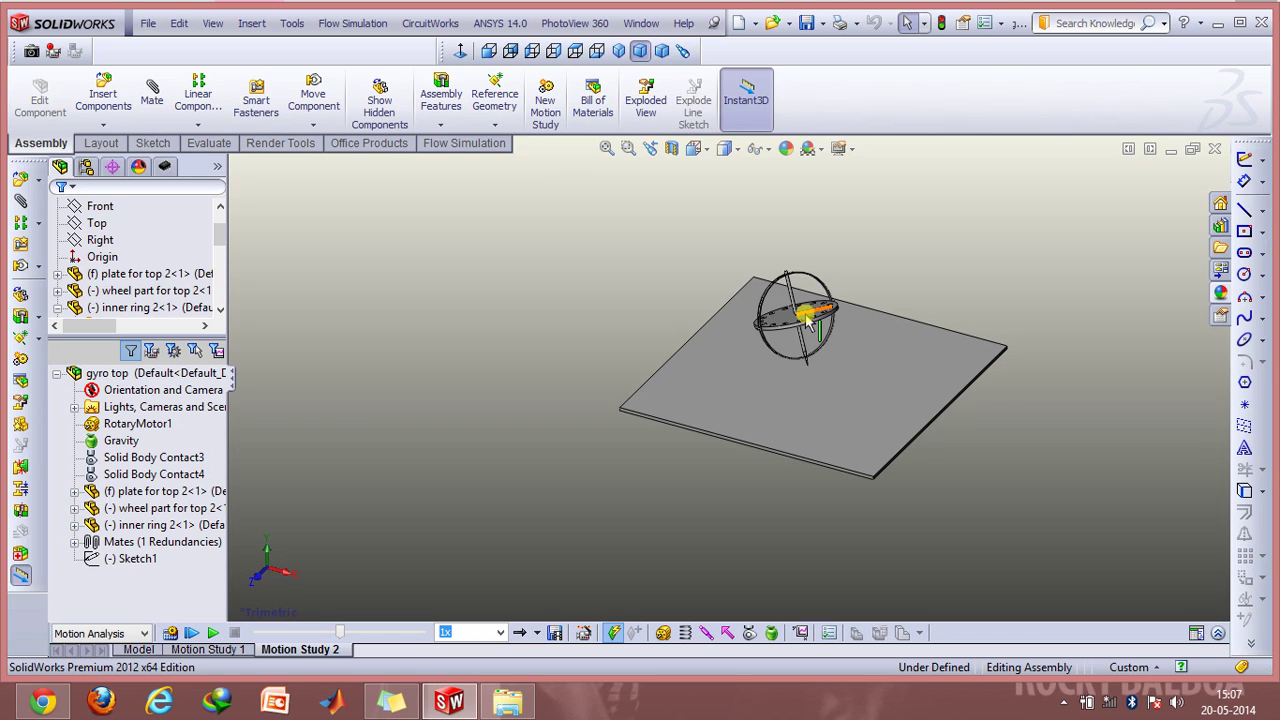
pyautogui.click(190, 633)
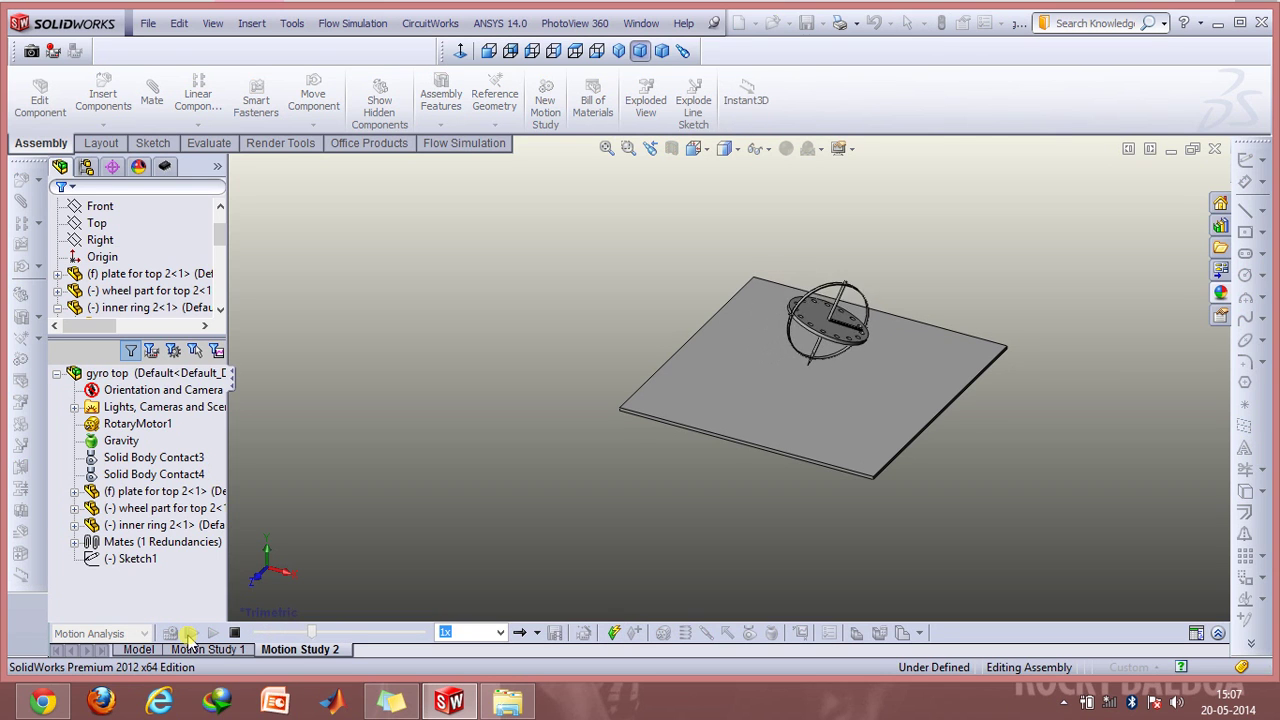